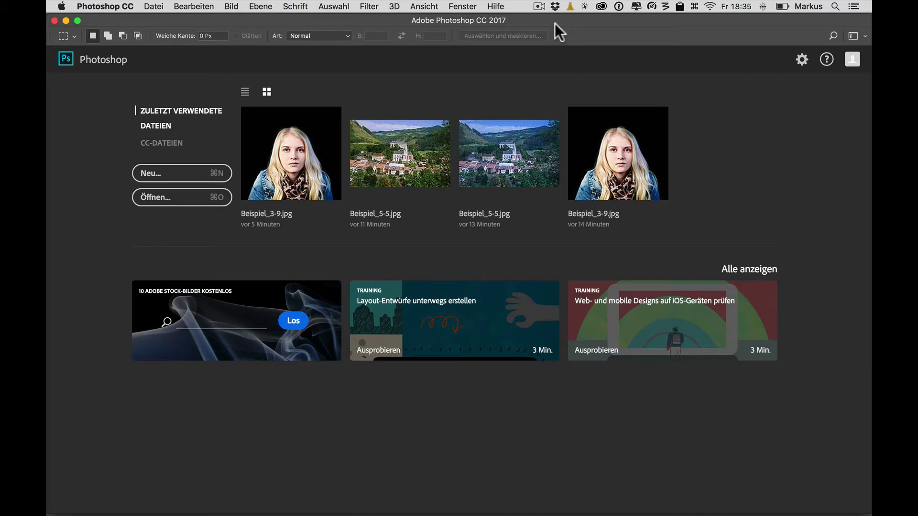
Step: Browse the Photoshop CC (2017) section of Adobe's features page in Safari, then return to Photoshop
{"action": "key", "text": "super+Tab"}
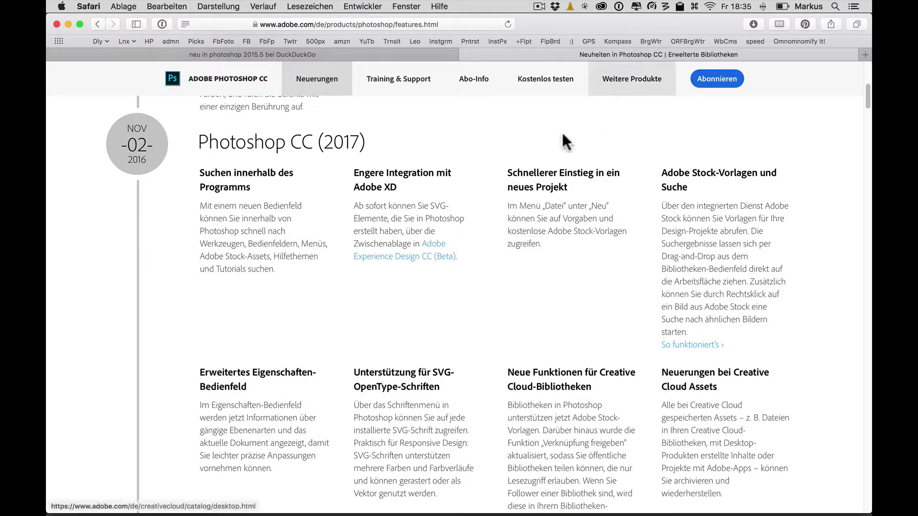
{"action": "scroll", "coordinate": [428, 228], "scroll_direction": "up", "scroll_amount": 5}
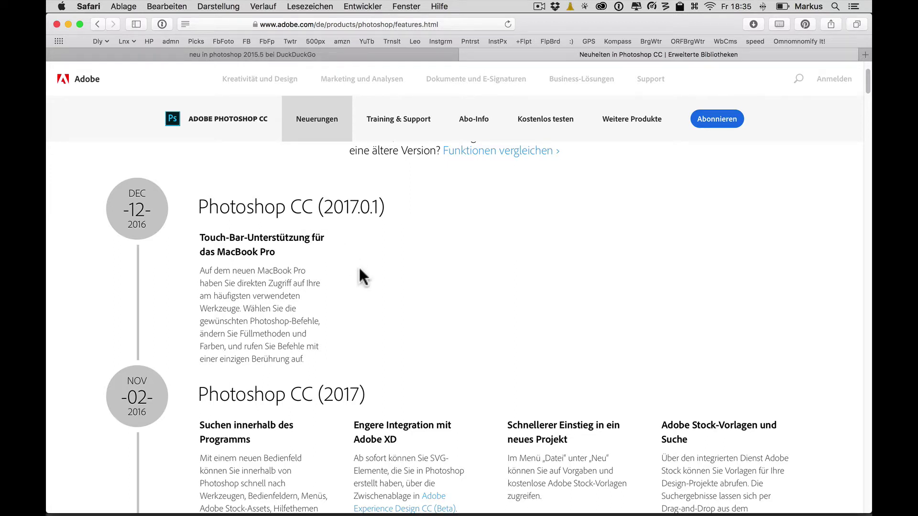
{"action": "scroll", "coordinate": [358, 273], "scroll_direction": "down", "scroll_amount": 1}
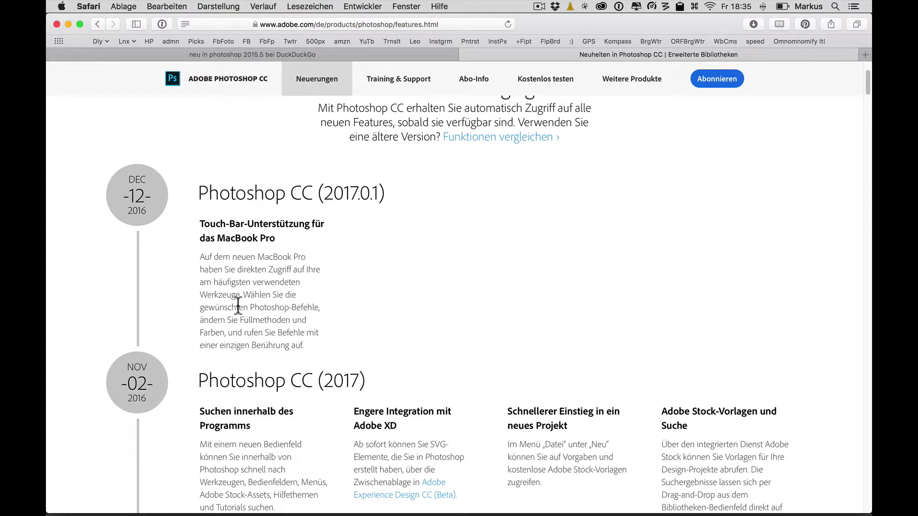
{"action": "scroll", "coordinate": [237, 306], "scroll_direction": "down", "scroll_amount": 5}
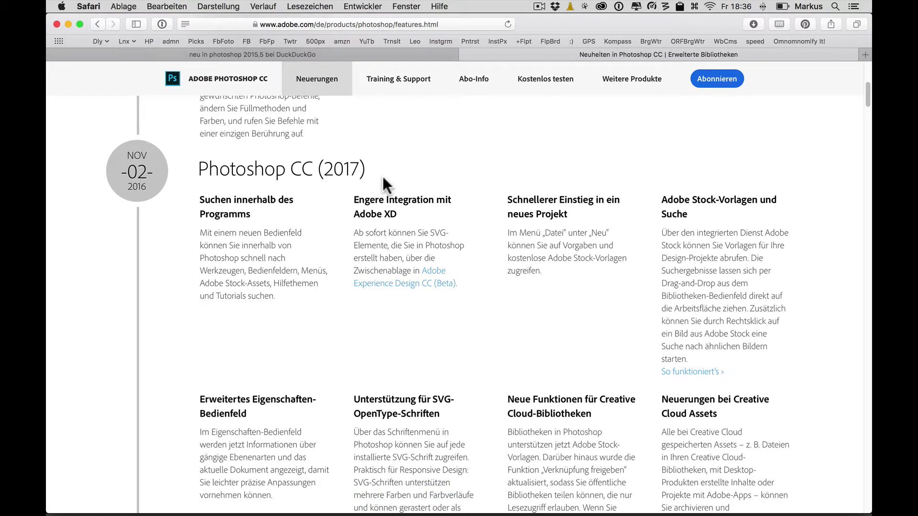
{"action": "scroll", "coordinate": [475, 339], "scroll_direction": "down", "scroll_amount": 1}
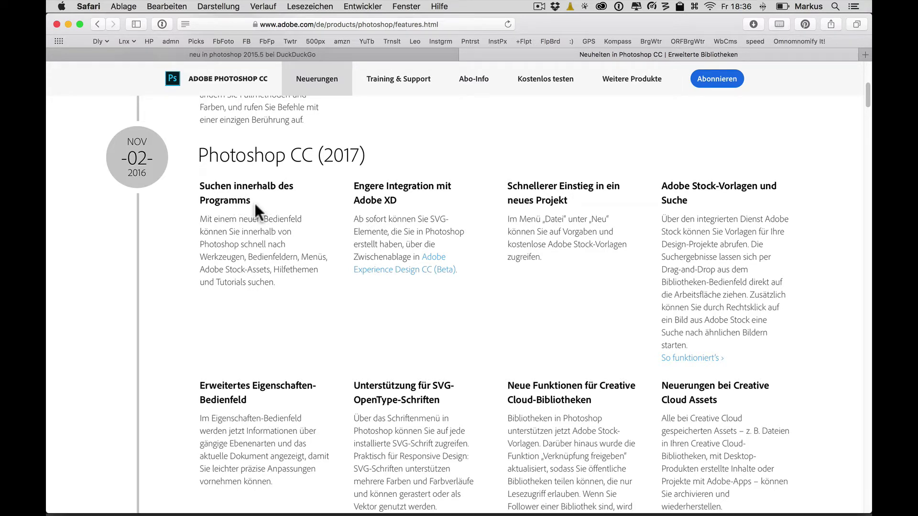
{"action": "key", "text": "super+Tab"}
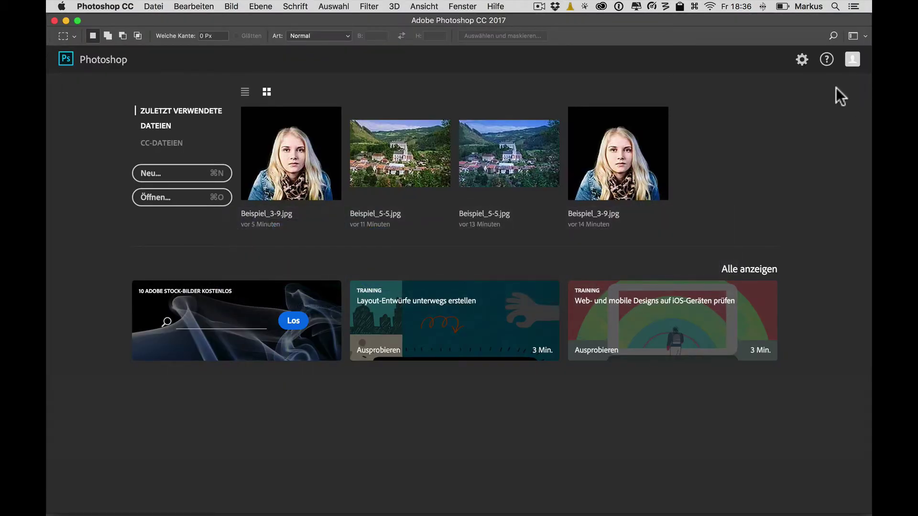
Step: Open the portrait Beispiel_3-9.jpg and search Photoshop for 'hilfslinien'
{"action": "left_click", "coordinate": [300, 171]}
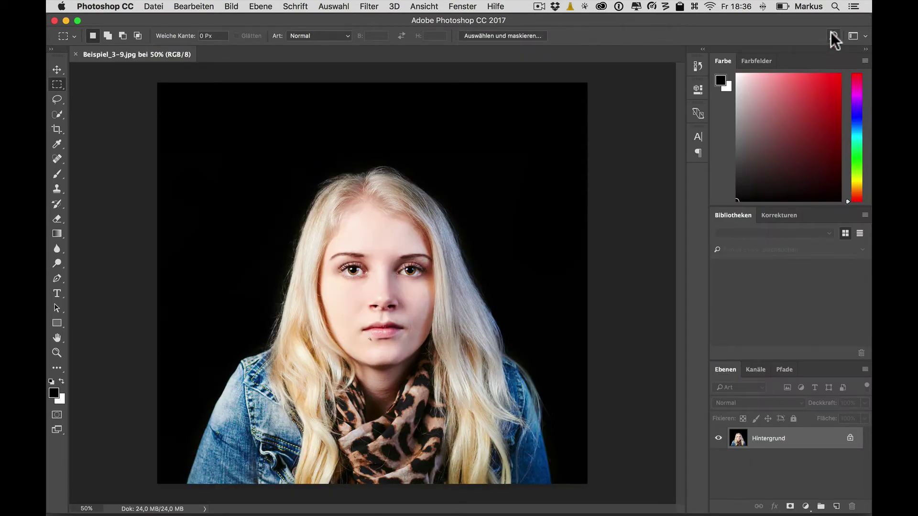
{"action": "left_click", "coordinate": [833, 36]}
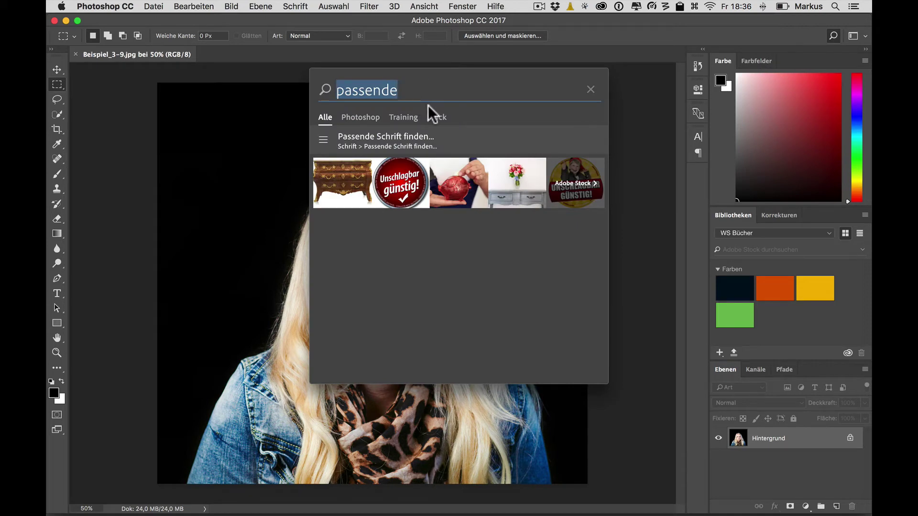
{"action": "type", "text": "hilf"}
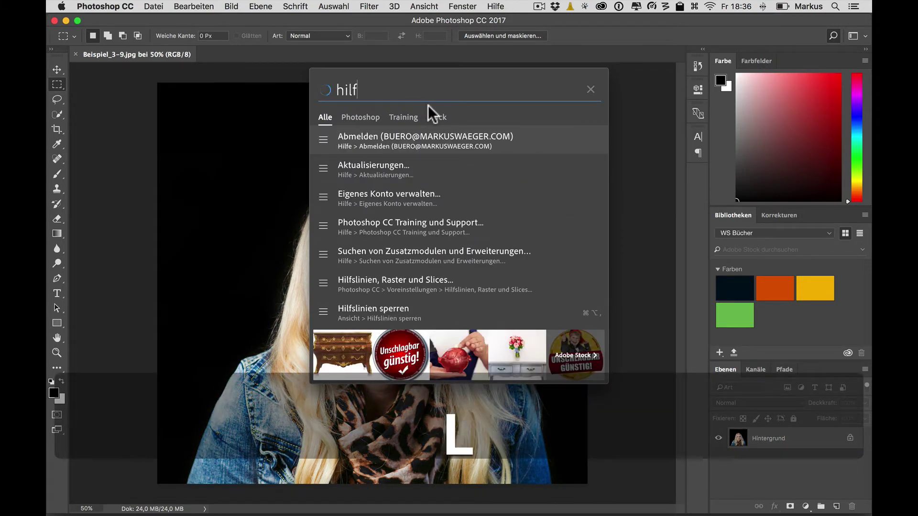
{"action": "type", "text": "linien"}
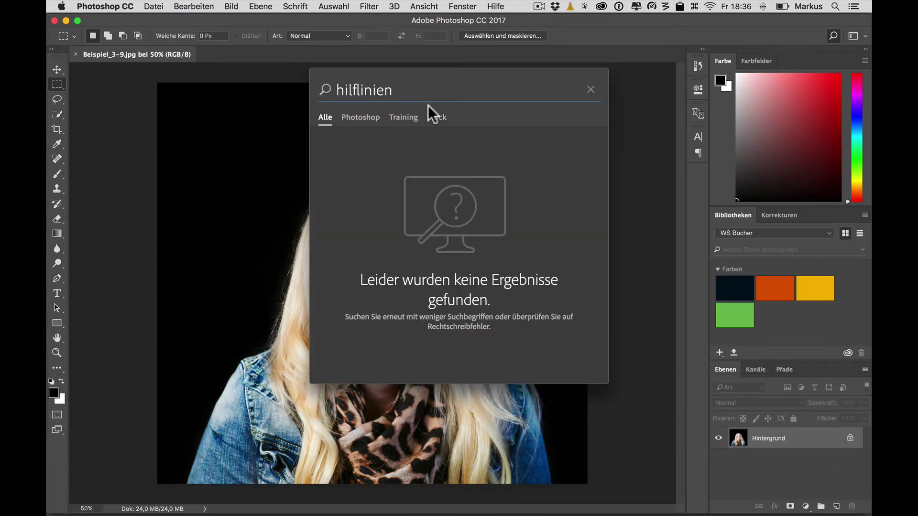
{"action": "left_click", "coordinate": [357, 89]}
{"action": "type", "text": "s"}
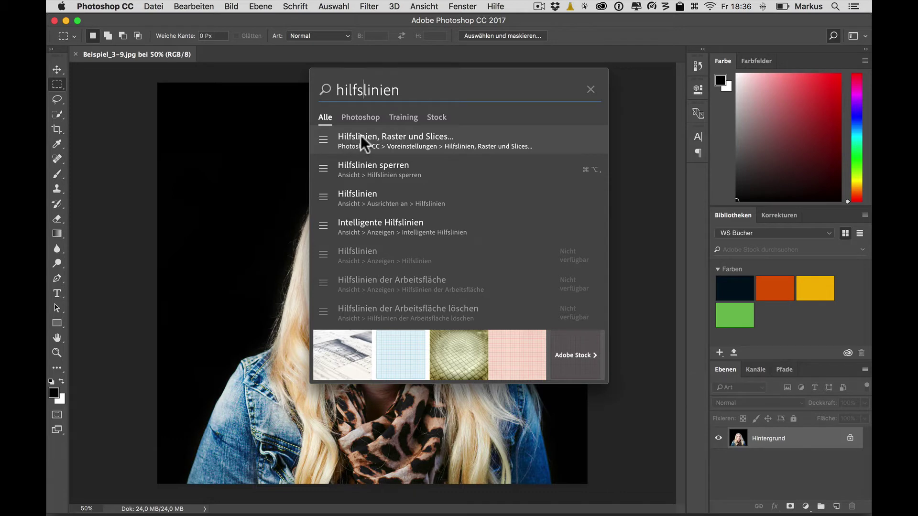
Step: View the Guides, Grid and Slices preferences, close them unchanged, and switch to Safari
{"action": "left_click", "coordinate": [416, 142]}
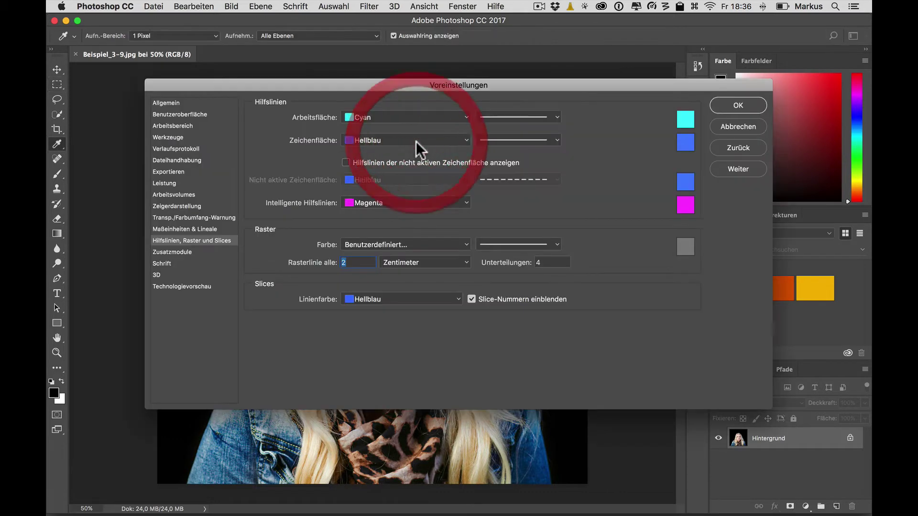
{"action": "left_click_drag", "start_coordinate": [401, 87], "coordinate": [393, 70]}
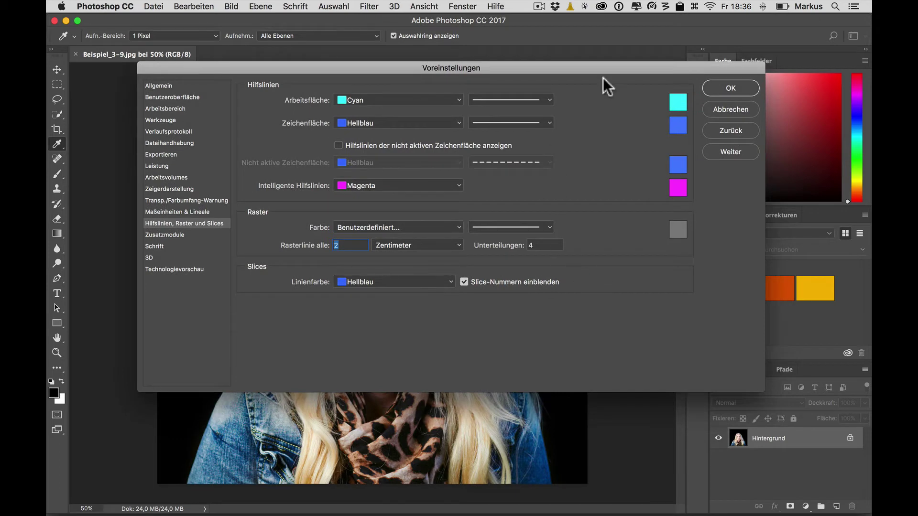
{"action": "left_click", "coordinate": [750, 91]}
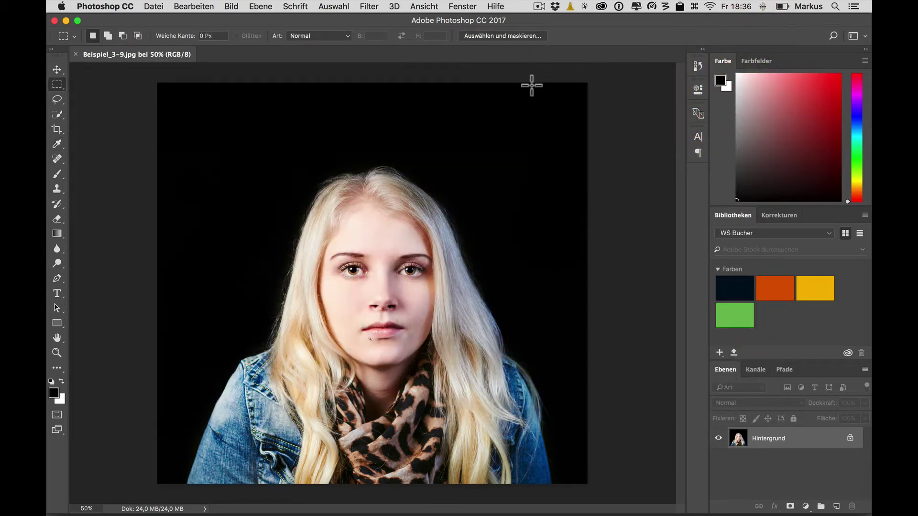
{"action": "key", "text": "super+Tab"}
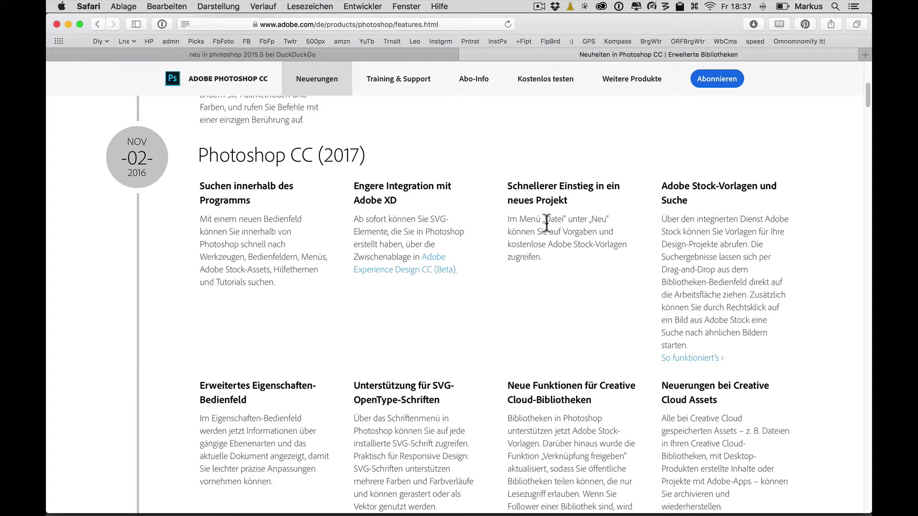
Step: Return from Safari's feature list to the open portrait in Photoshop
{"action": "key", "text": "super+Tab"}
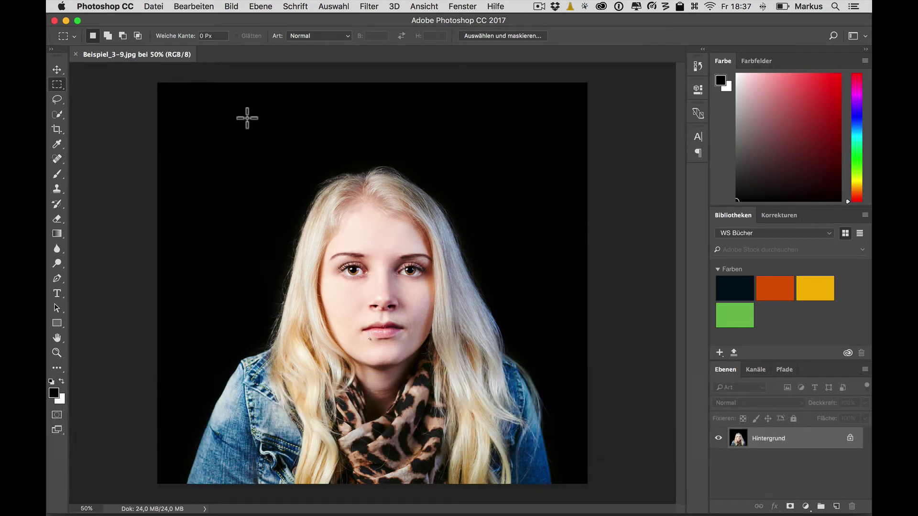
{"action": "key", "text": "super+n"}
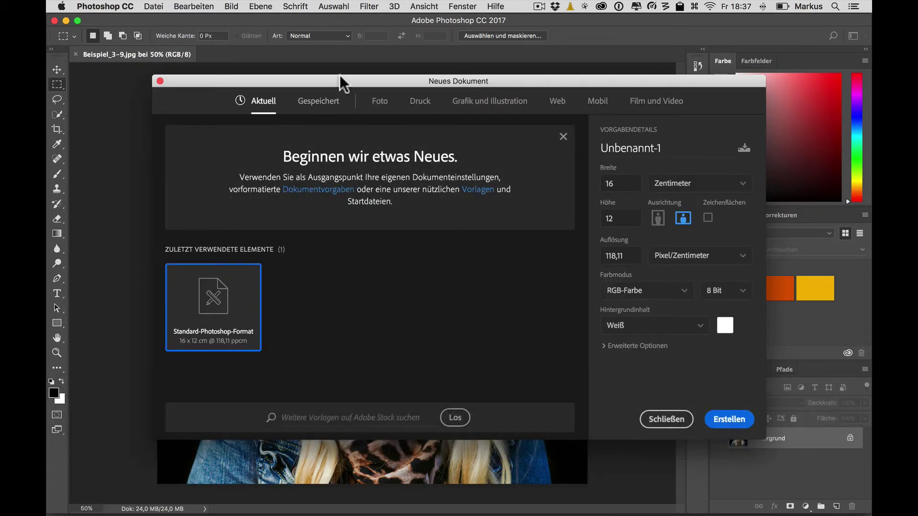
{"action": "left_click_drag", "start_coordinate": [338, 79], "coordinate": [310, 43]}
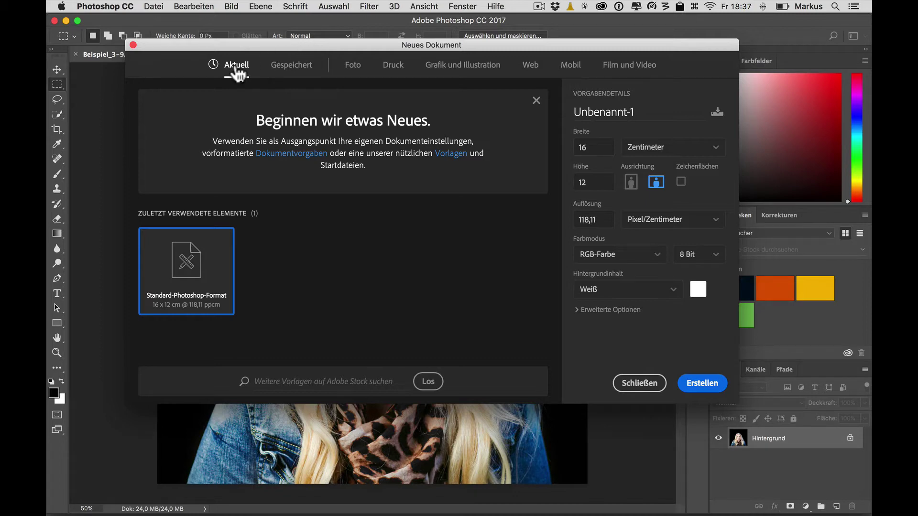
{"action": "left_click", "coordinate": [350, 72]}
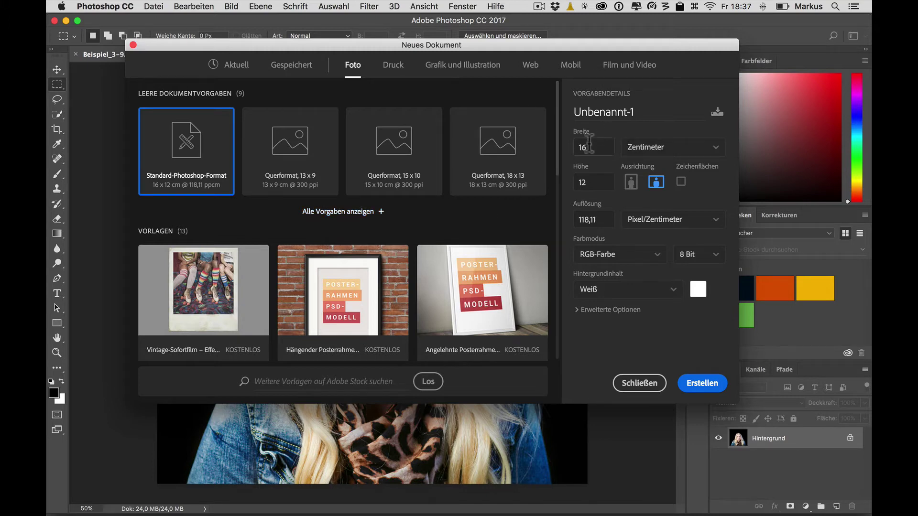
{"action": "left_click", "coordinate": [277, 157]}
{"action": "left_click", "coordinate": [388, 151]}
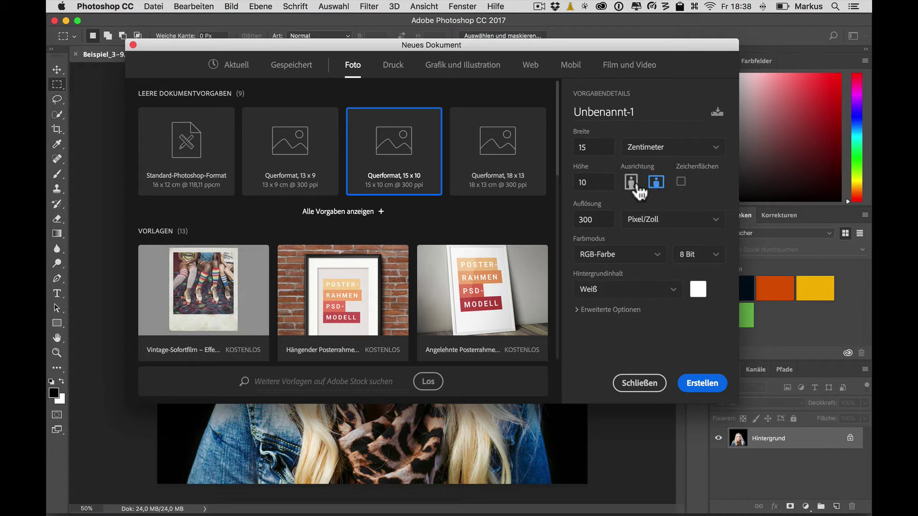
{"action": "left_click", "coordinate": [575, 309]}
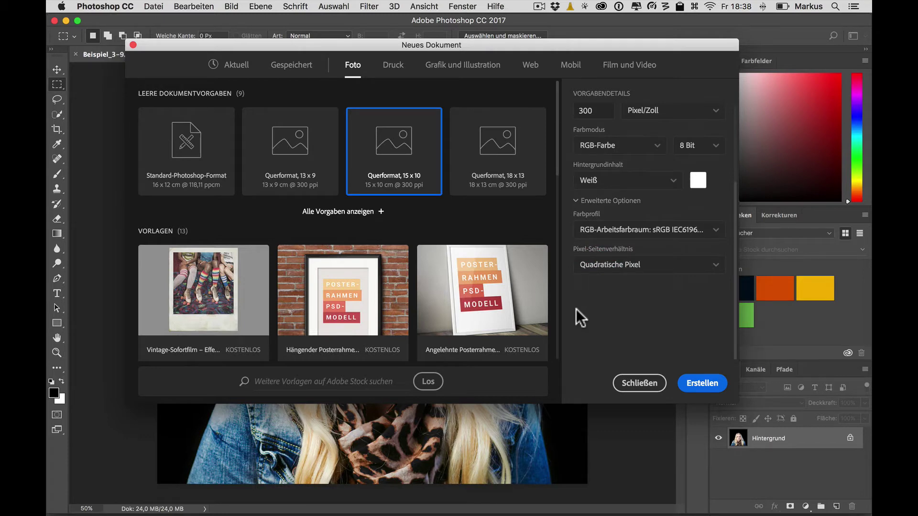
{"action": "left_click", "coordinate": [638, 382]}
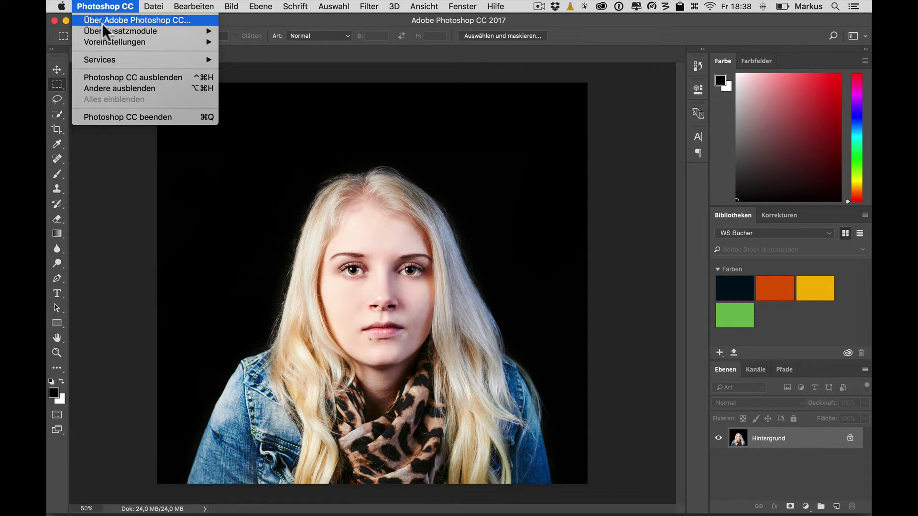
{"action": "mouse_move", "coordinate": [115, 42]}
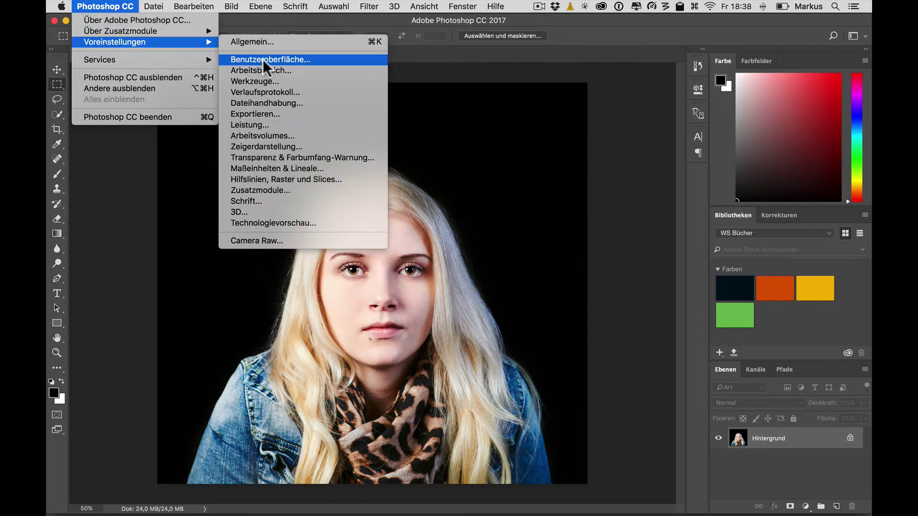
Step: Enable the legacy new-document interface in General preferences and bring up the classic New dialog
{"action": "left_click", "coordinate": [267, 42]}
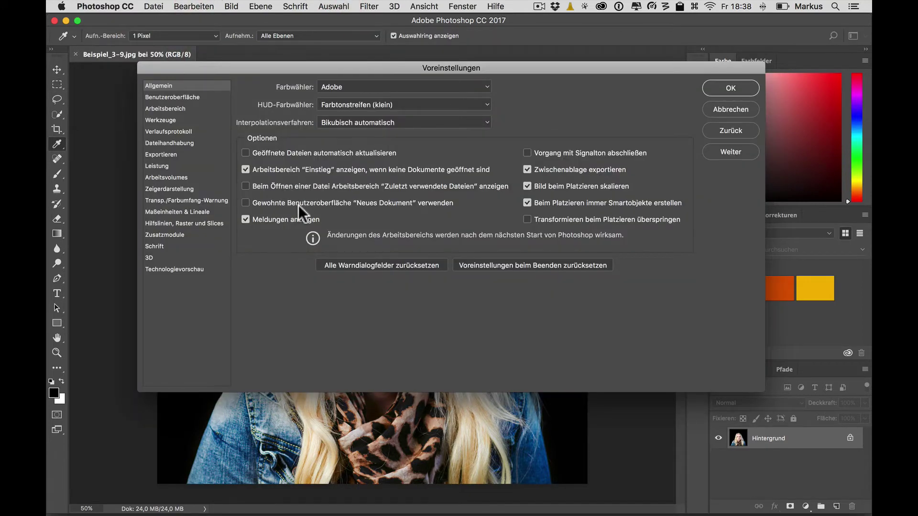
{"action": "left_click", "coordinate": [246, 203]}
{"action": "left_click", "coordinate": [718, 85]}
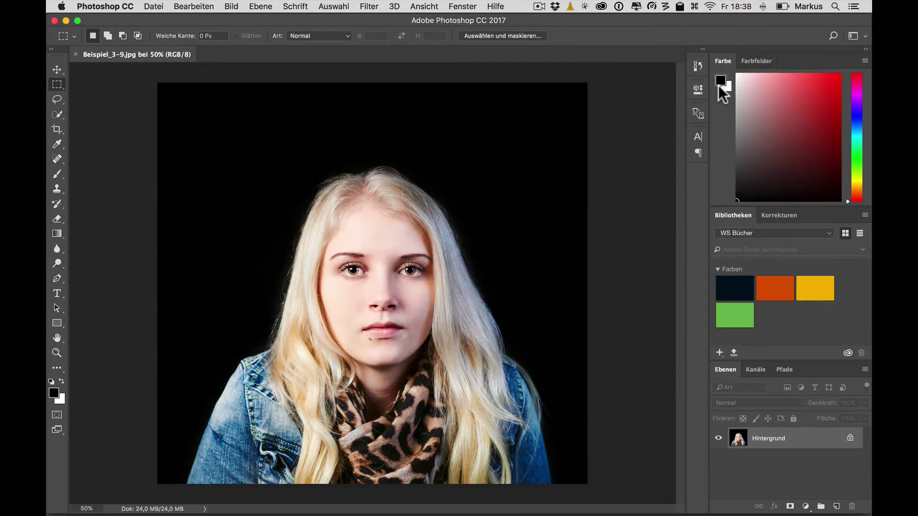
{"action": "key", "text": "super+n"}
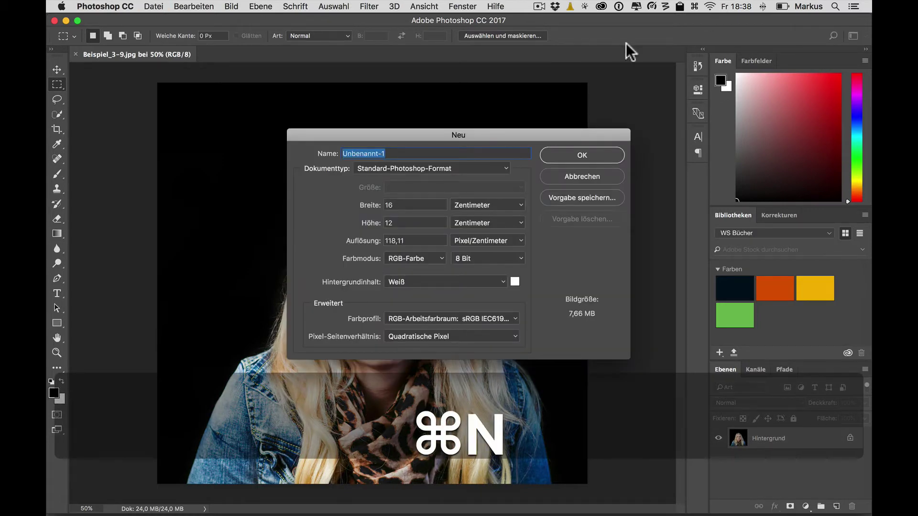
Step: Create a blank 16 × 12 cm document in the classic New dialog, then close it
{"action": "left_click_drag", "start_coordinate": [512, 130], "coordinate": [494, 74]}
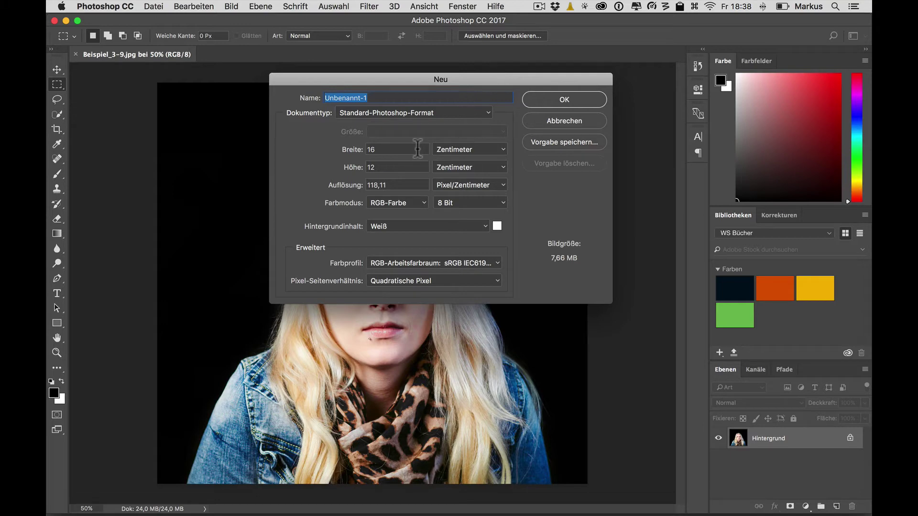
{"action": "left_click", "coordinate": [373, 150]}
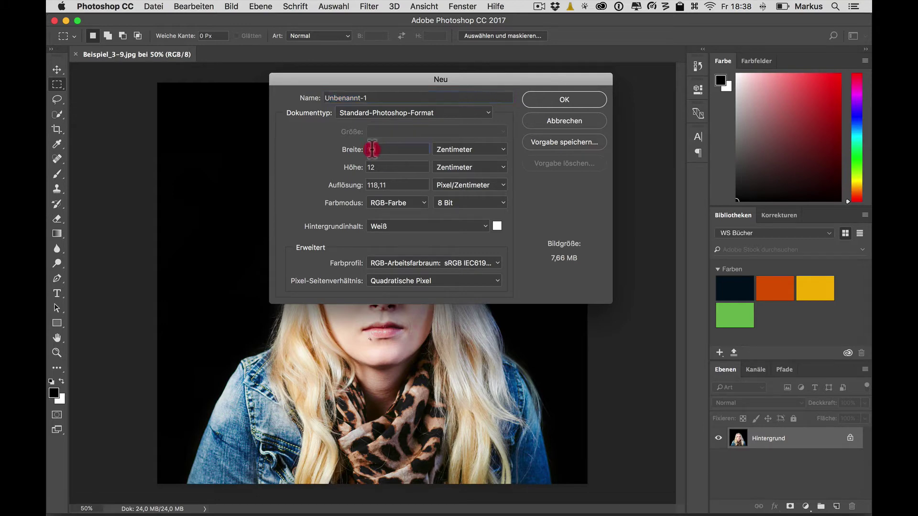
{"action": "left_click", "coordinate": [457, 149]}
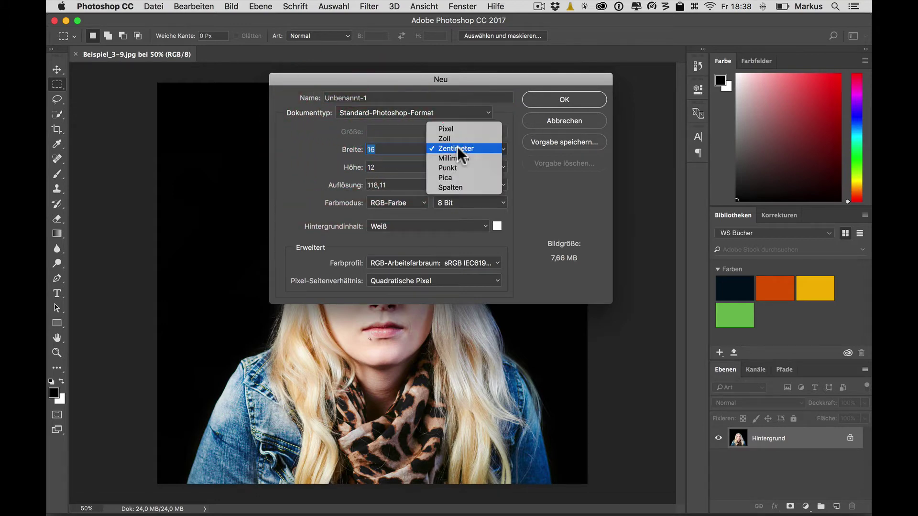
{"action": "left_click", "coordinate": [546, 198]}
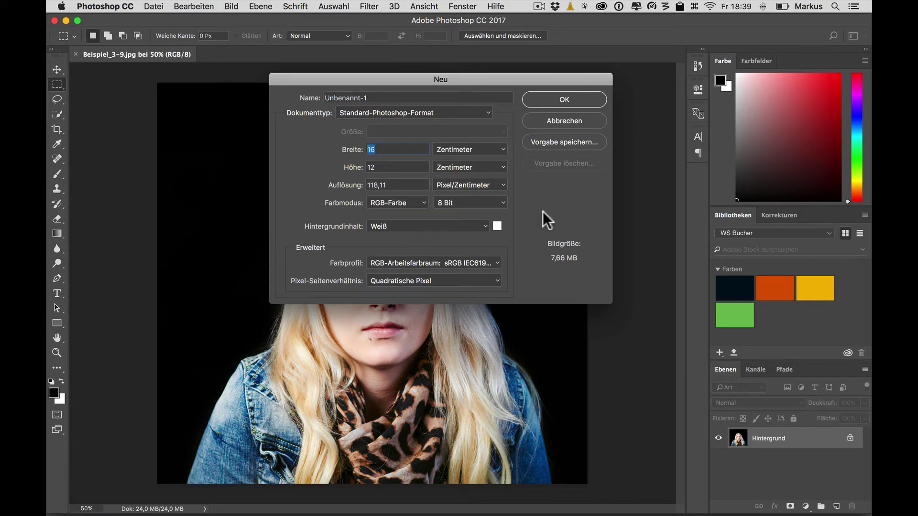
{"action": "left_click", "coordinate": [539, 103]}
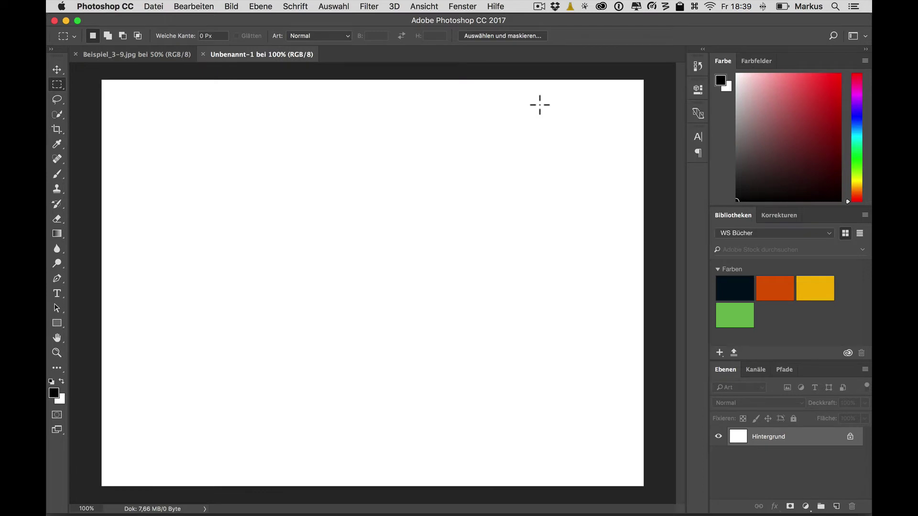
{"action": "key", "text": "super+w"}
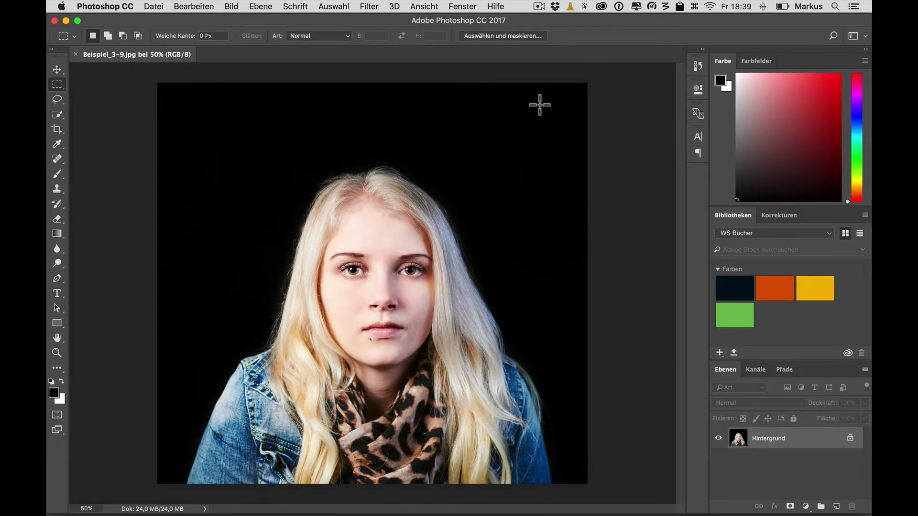
Step: Close the portrait and confirm the General preferences unchanged, leaving the start screen showing
{"action": "key", "text": "super+w"}
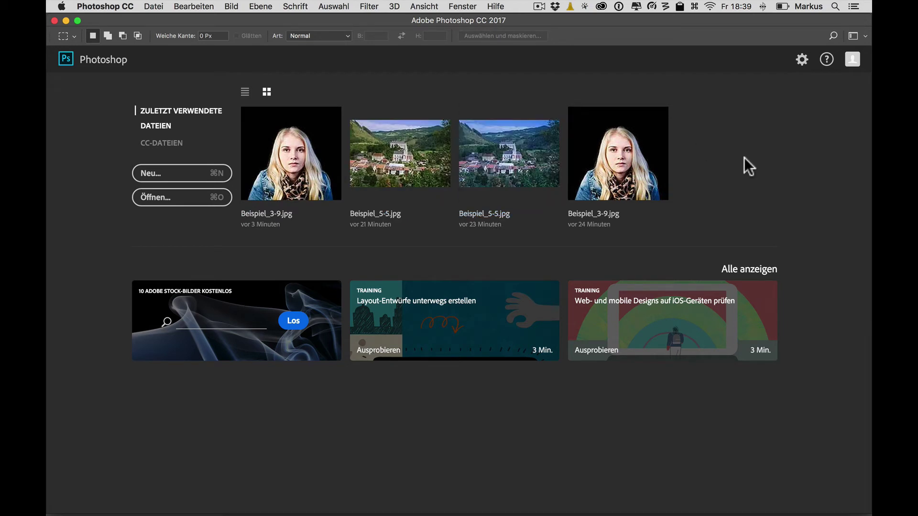
{"action": "left_click", "coordinate": [105, 7]}
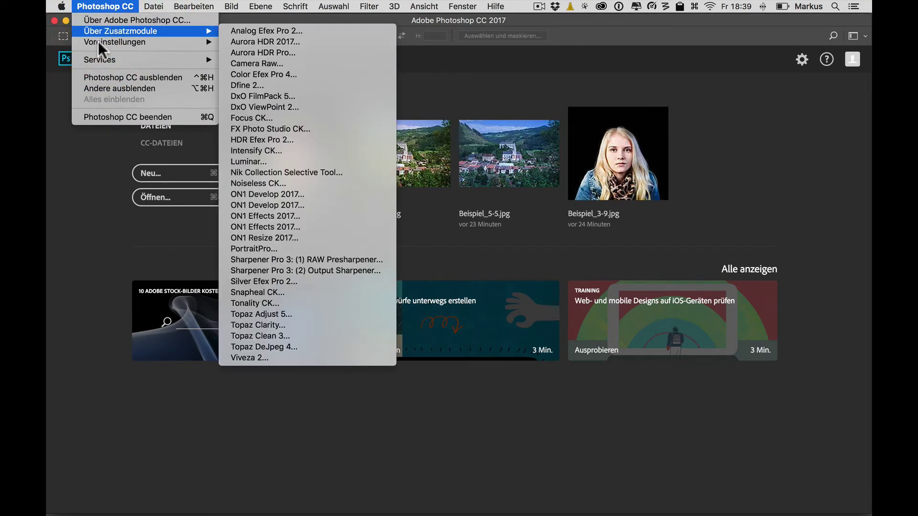
{"action": "mouse_move", "coordinate": [115, 42]}
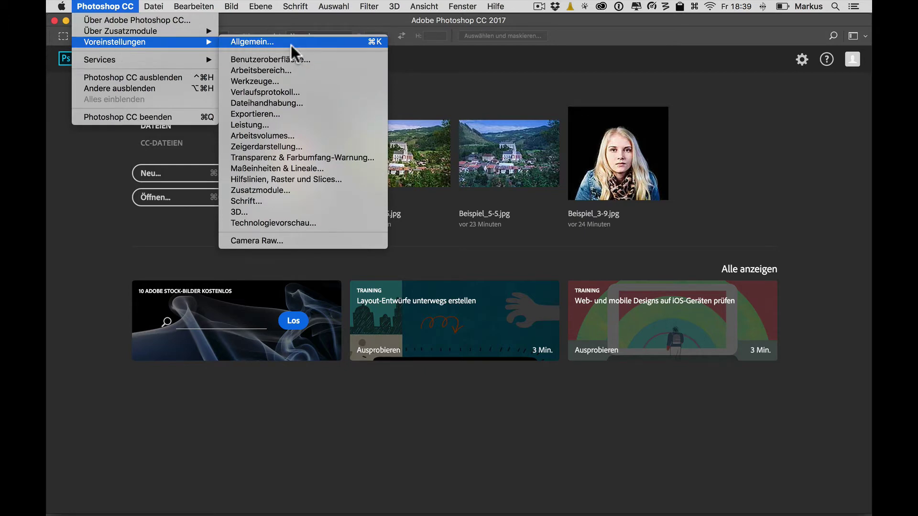
{"action": "left_click", "coordinate": [291, 43]}
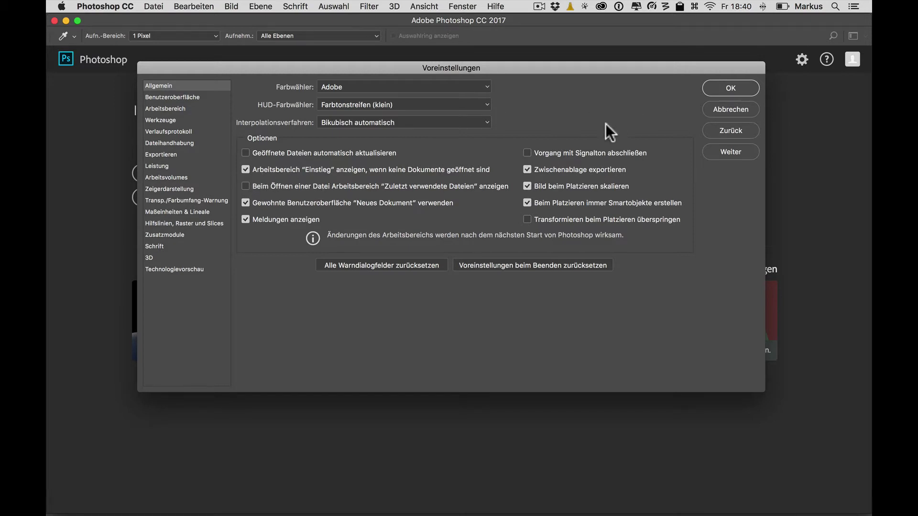
{"action": "left_click", "coordinate": [728, 88]}
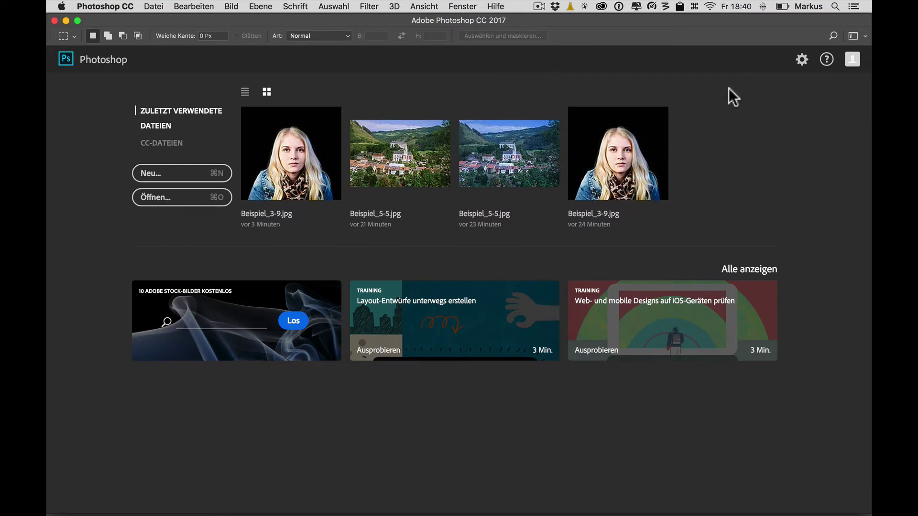
Step: Reopen the portrait from recent files, scroll Adobe's feature list in Safari, and return to Photoshop
{"action": "left_click", "coordinate": [366, 150]}
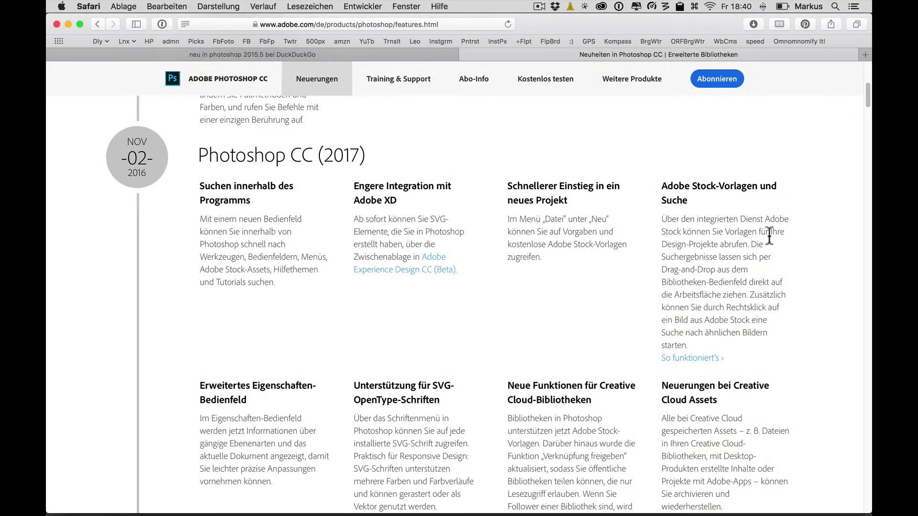
{"action": "scroll", "coordinate": [770, 235], "scroll_direction": "down", "scroll_amount": 2}
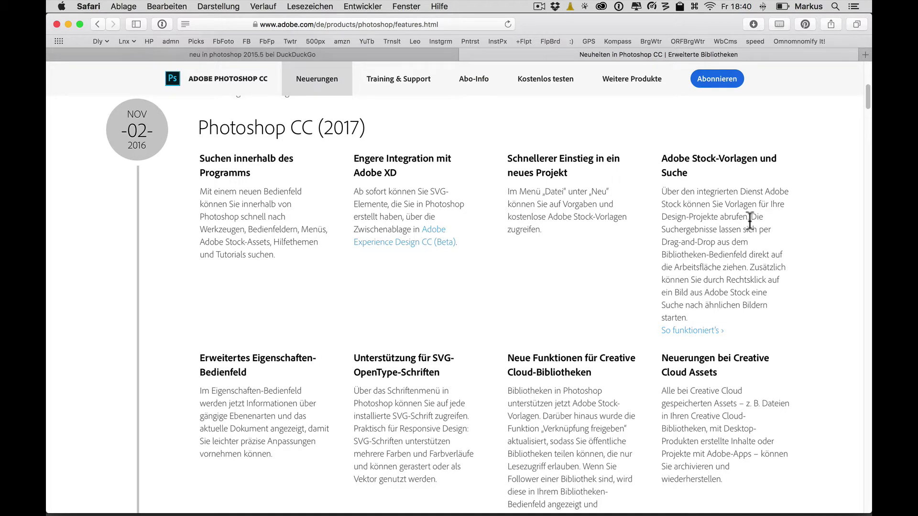
{"action": "scroll", "coordinate": [450, 296], "scroll_direction": "down", "scroll_amount": 5}
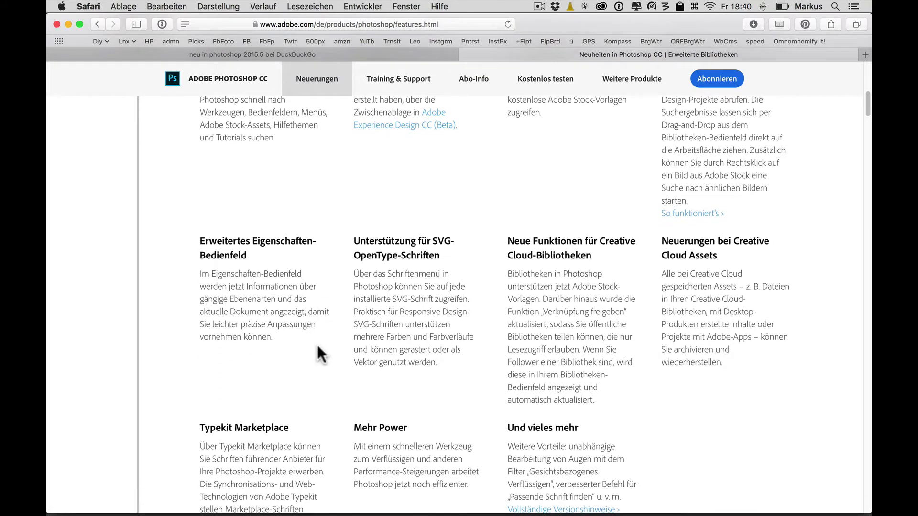
{"action": "scroll", "coordinate": [316, 343], "scroll_direction": "down", "scroll_amount": 1}
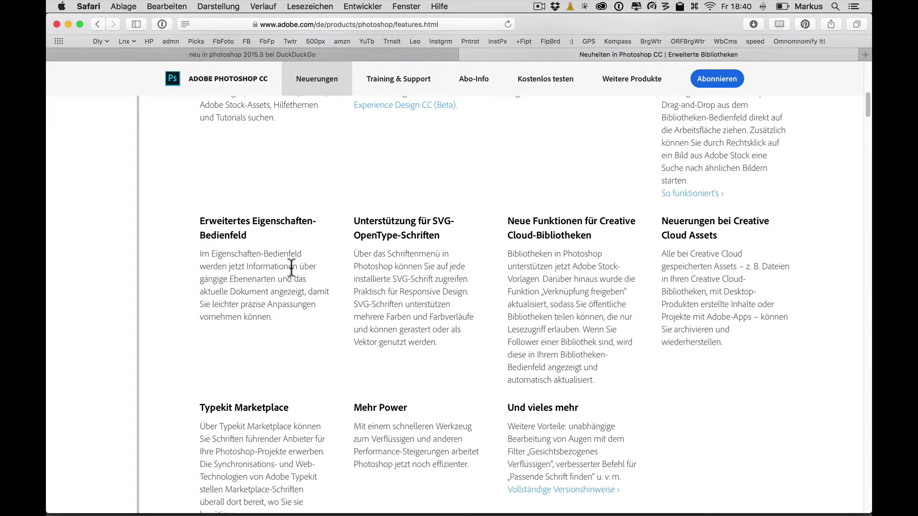
{"action": "key", "text": "super+Tab"}
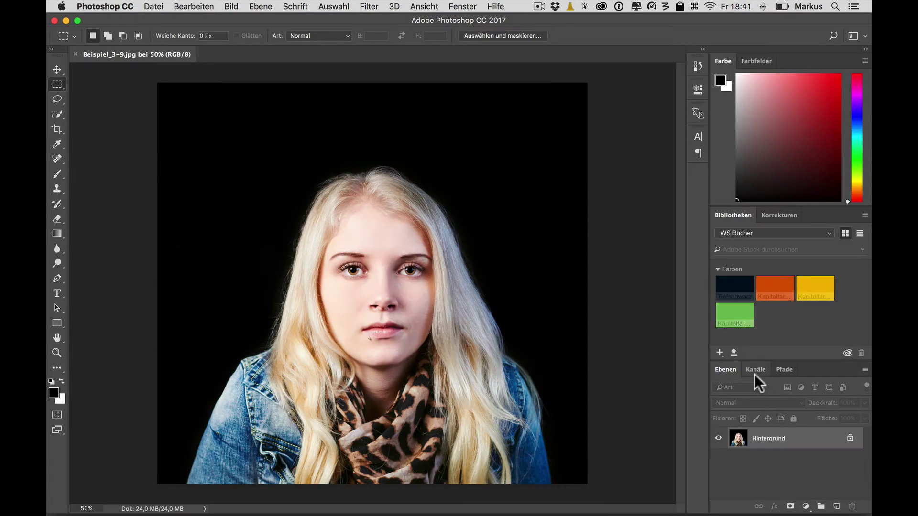
Step: Float and enlarge the Properties panel, add a Curves adjustment layer, and select Hintergrund
{"action": "left_click", "coordinate": [695, 90]}
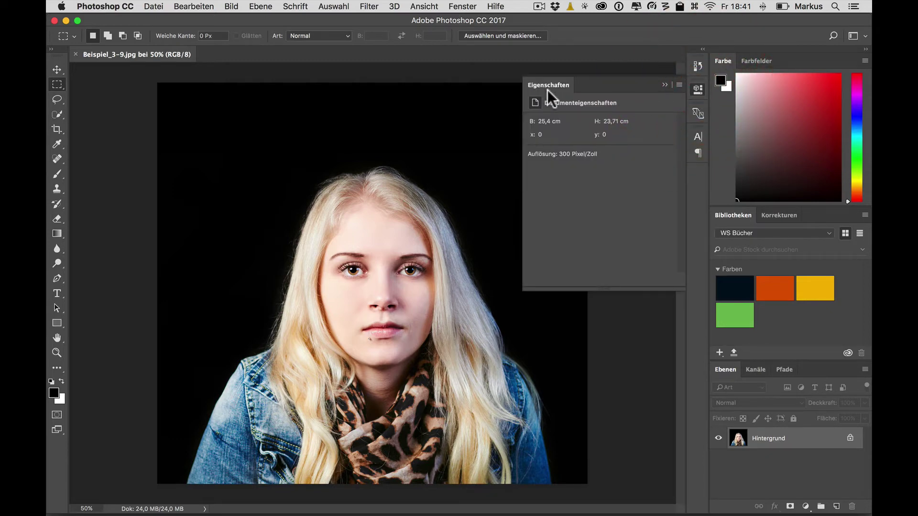
{"action": "mouse_move", "coordinate": [547, 90]}
{"action": "left_mouse_down"}
{"action": "mouse_move", "coordinate": [500, 96]}
{"action": "mouse_move", "coordinate": [535, 98]}
{"action": "left_mouse_up"}
{"action": "left_click", "coordinate": [806, 507]}
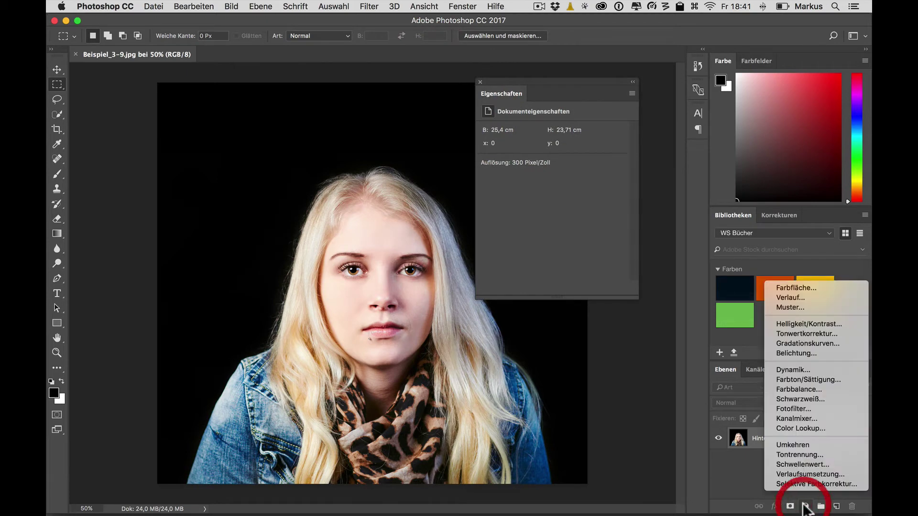
{"action": "left_click", "coordinate": [808, 342]}
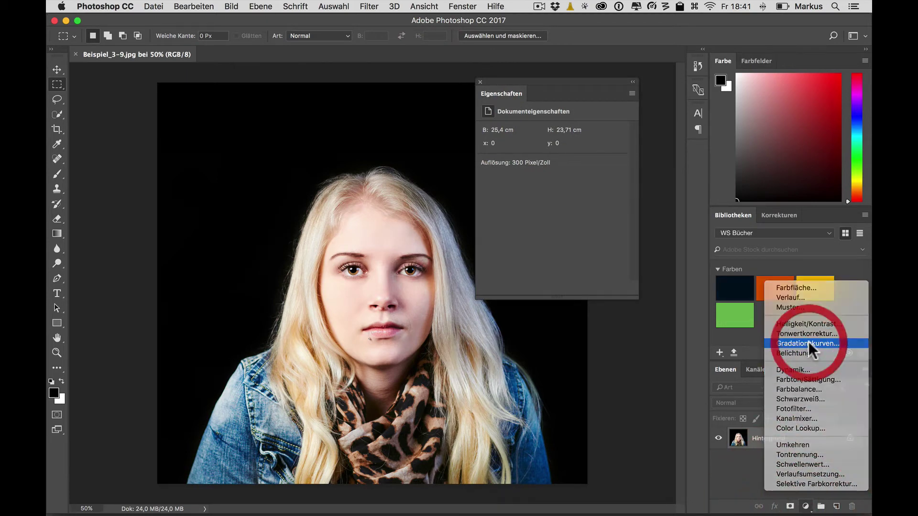
{"action": "left_click_drag", "start_coordinate": [540, 301], "coordinate": [542, 357]}
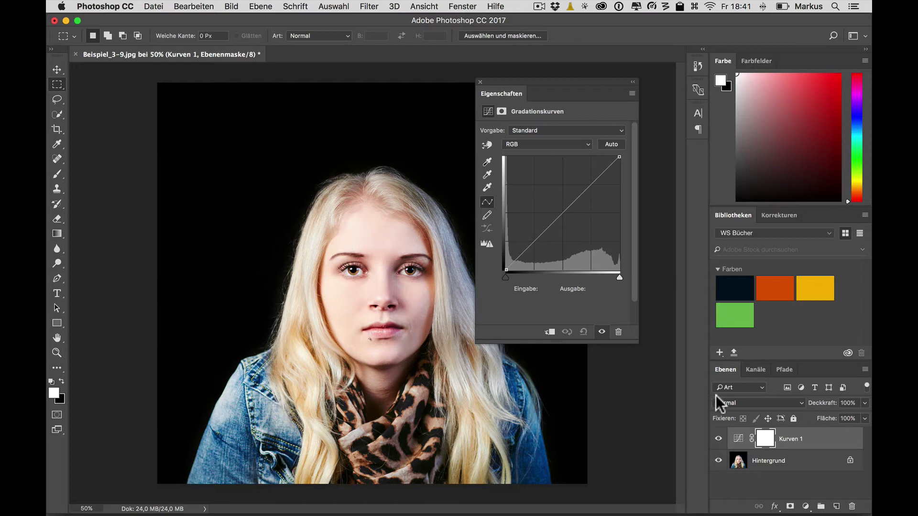
{"action": "left_click", "coordinate": [796, 461]}
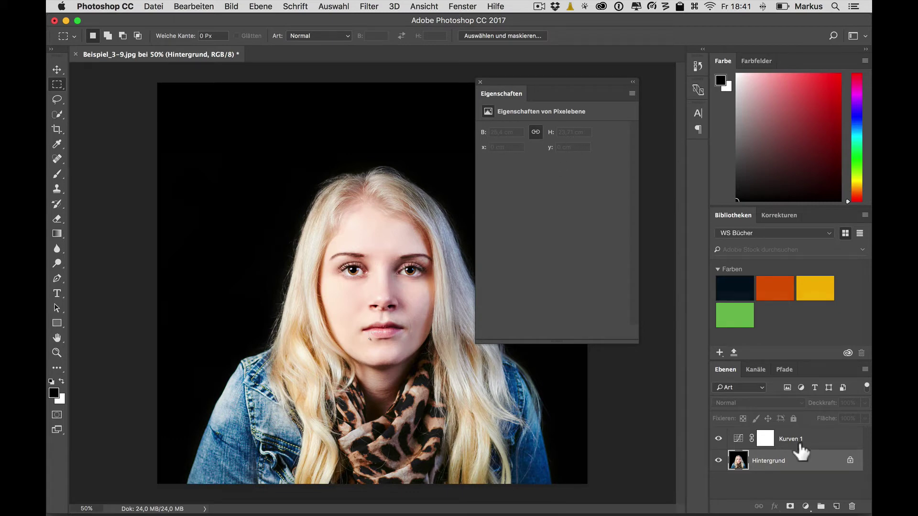
Step: Convert Hintergrund into Ebene 0 and scale it to 20 cm wide
{"action": "double_click", "coordinate": [812, 463]}
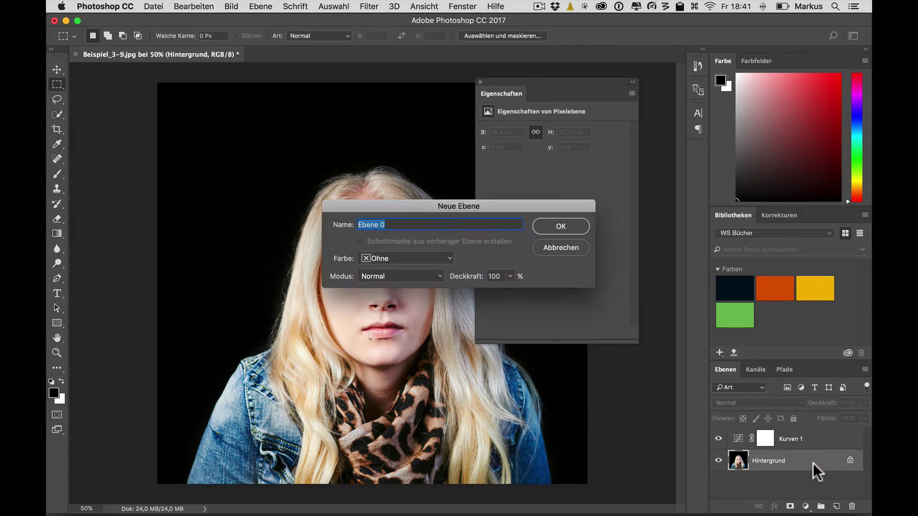
{"action": "left_click", "coordinate": [563, 227]}
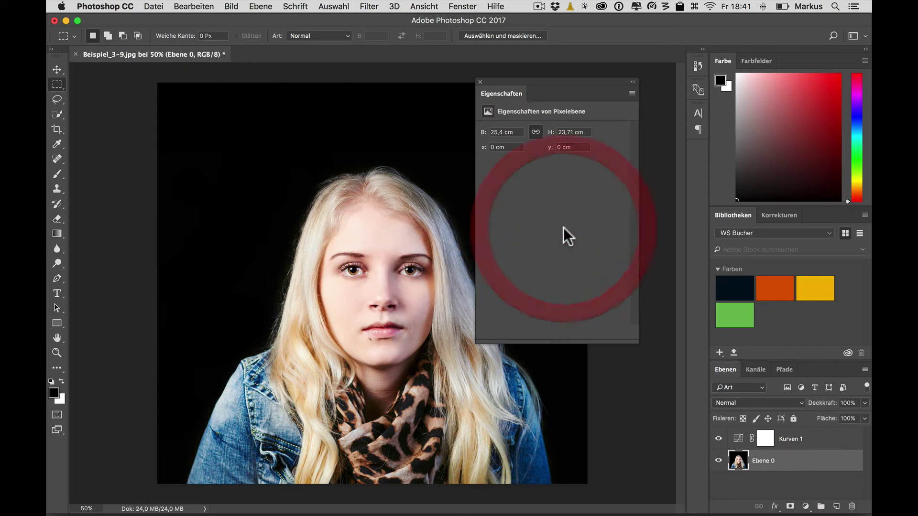
{"action": "left_click", "coordinate": [500, 132]}
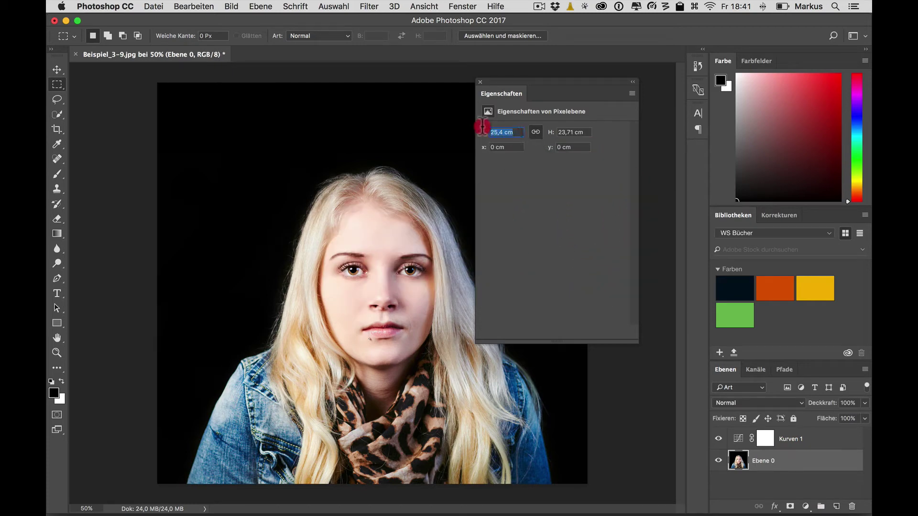
{"action": "type", "text": "20"}
{"action": "key", "text": "Return"}
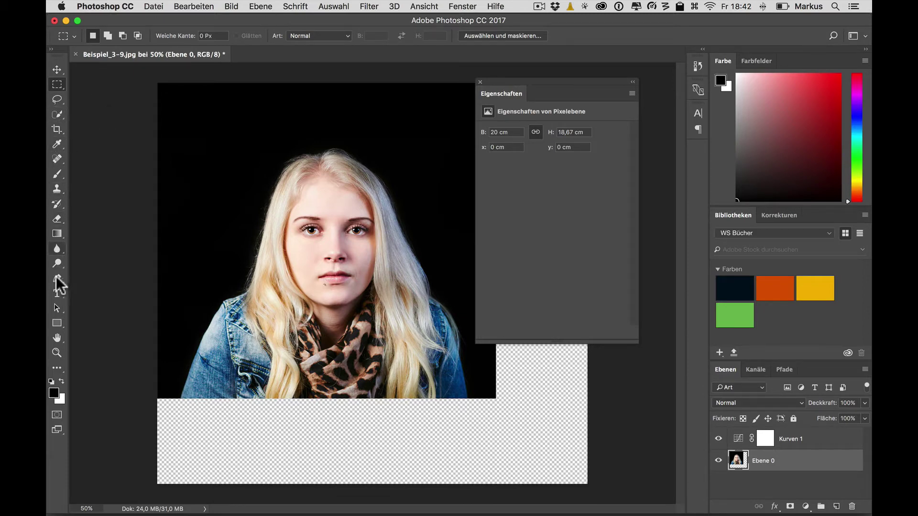
{"action": "left_click", "coordinate": [57, 293]}
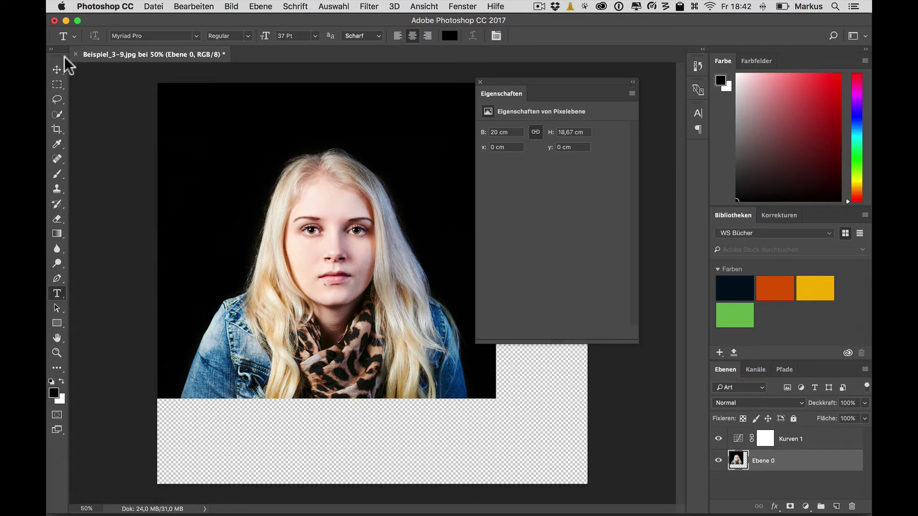
Step: Show the tools in two columns, place a text layer at the left eye, and open character settings
{"action": "left_click", "coordinate": [51, 48]}
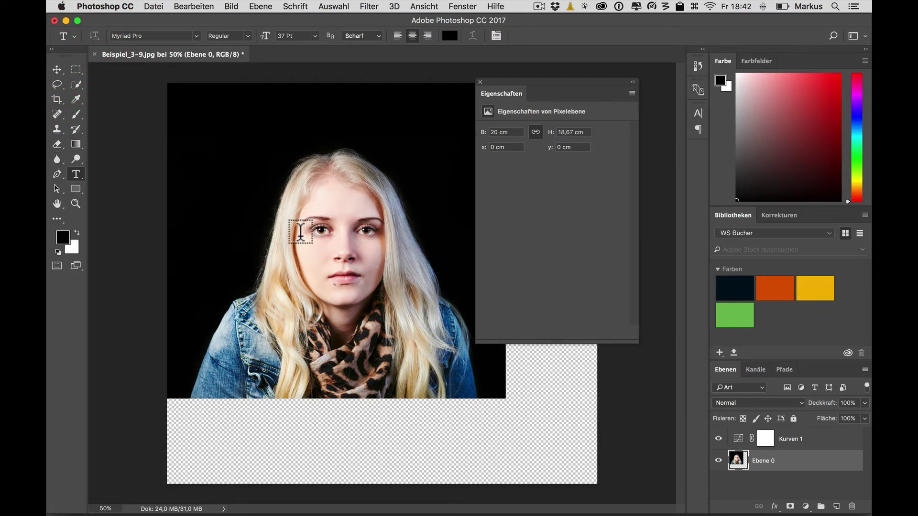
{"action": "left_click", "coordinate": [299, 232]}
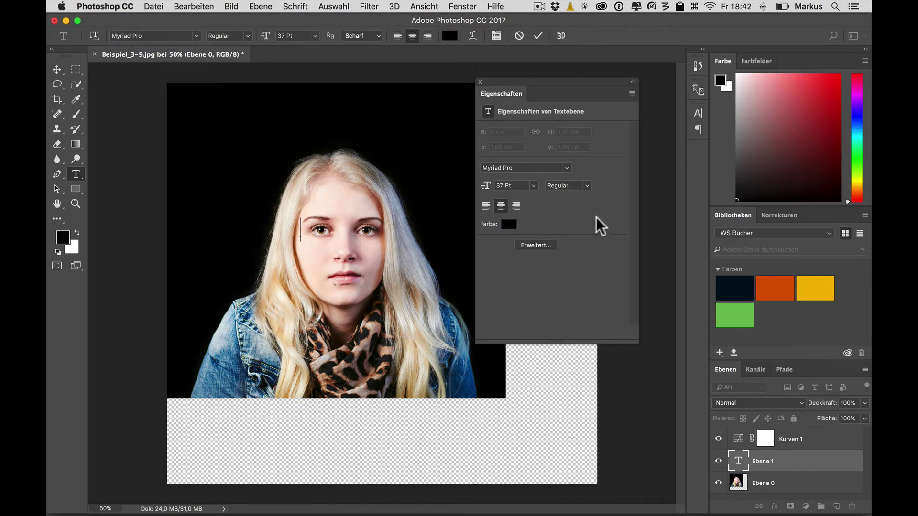
{"action": "left_click", "coordinate": [540, 243]}
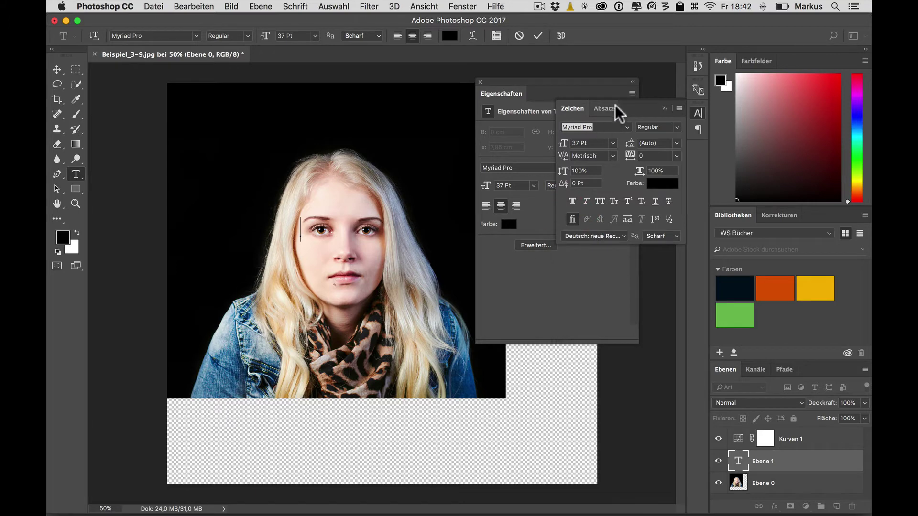
{"action": "left_click", "coordinate": [496, 36]}
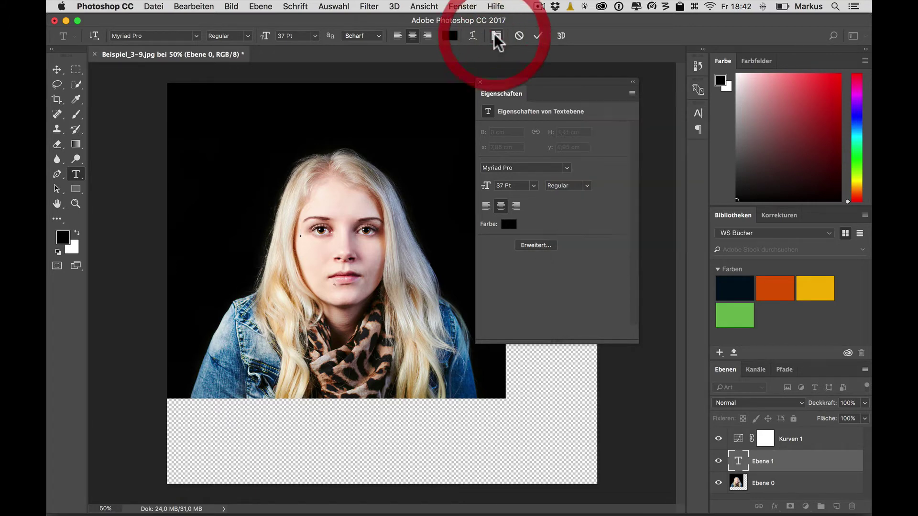
{"action": "left_click", "coordinate": [496, 36]}
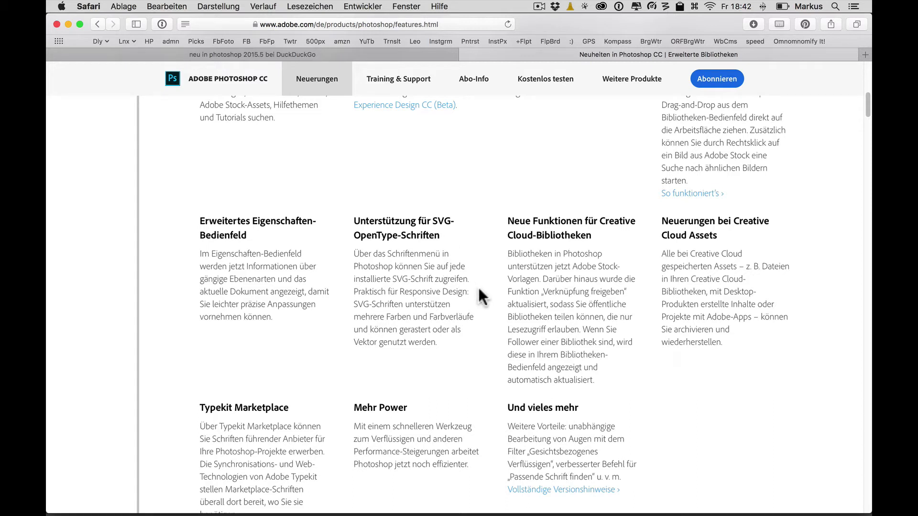
Step: Scroll further down Safari's feature list, then return to the Photoshop portrait document
{"action": "scroll", "coordinate": [591, 308], "scroll_direction": "down", "scroll_amount": 2}
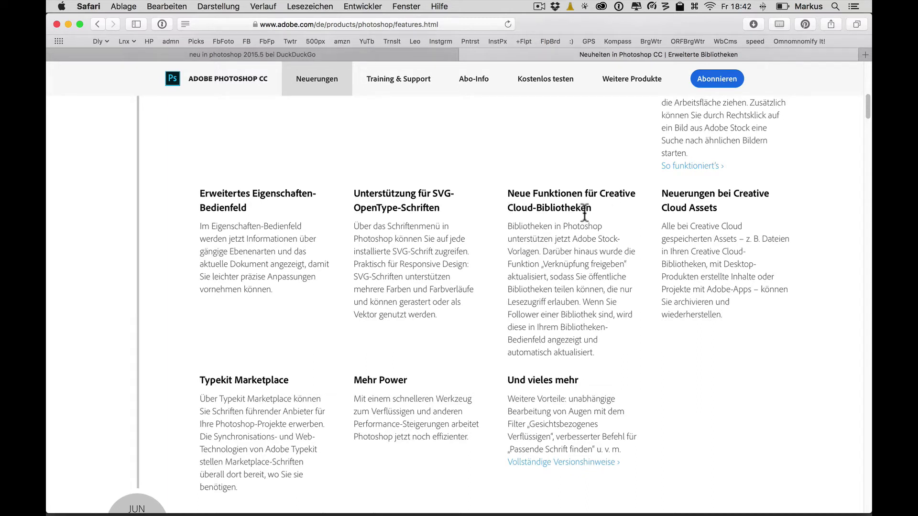
{"action": "key", "text": "super+Tab"}
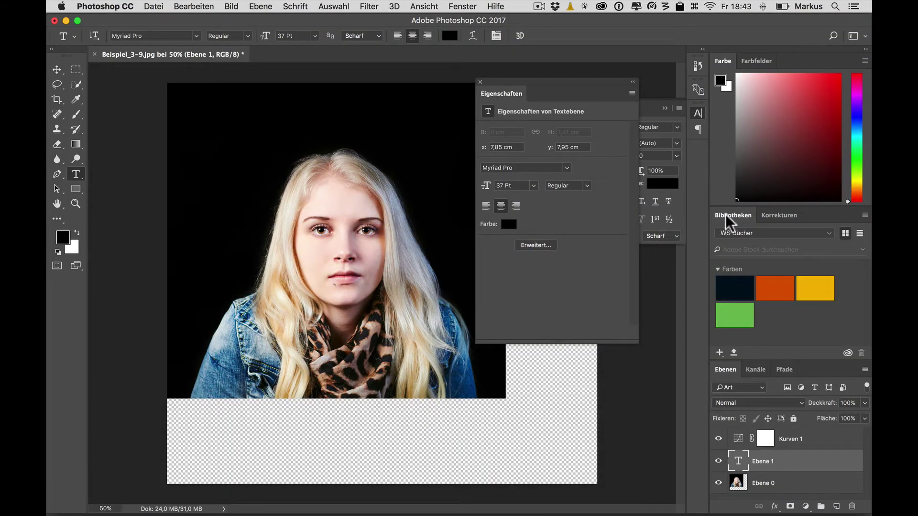
{"action": "left_click", "coordinate": [461, 7]}
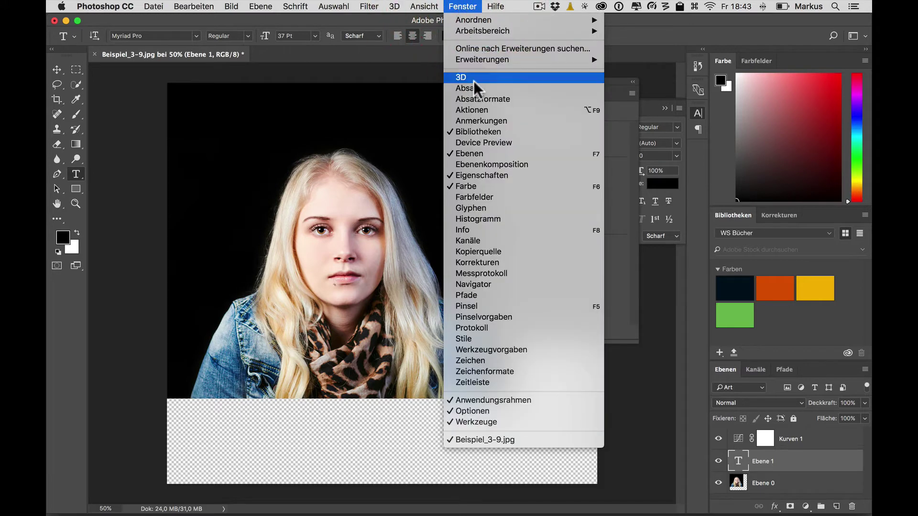
{"action": "left_click", "coordinate": [460, 7]}
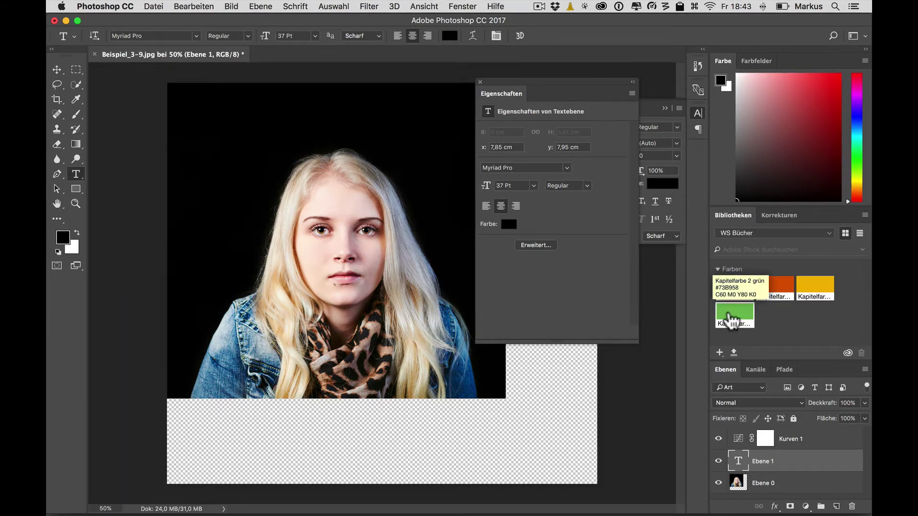
Step: Set the foreground colour to red #D21414
{"action": "left_click", "coordinate": [65, 239]}
{"action": "left_click", "coordinate": [427, 189]}
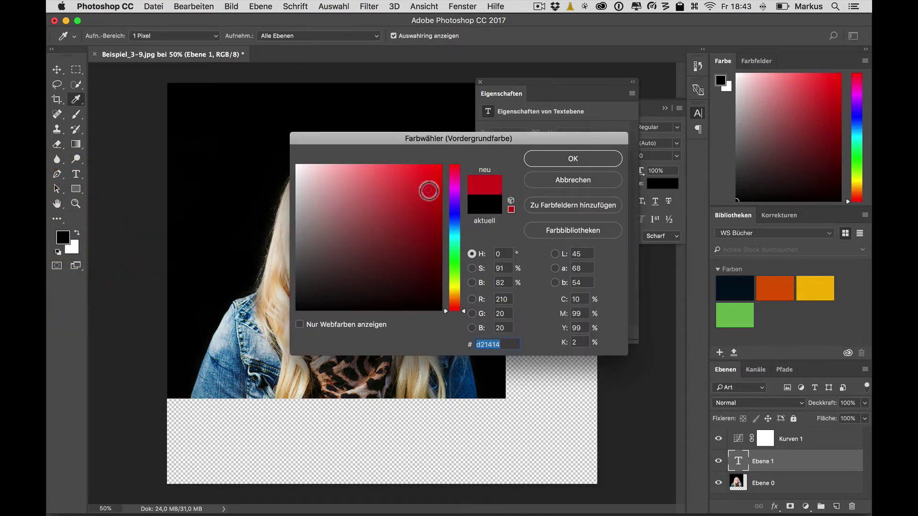
{"action": "left_click", "coordinate": [610, 160]}
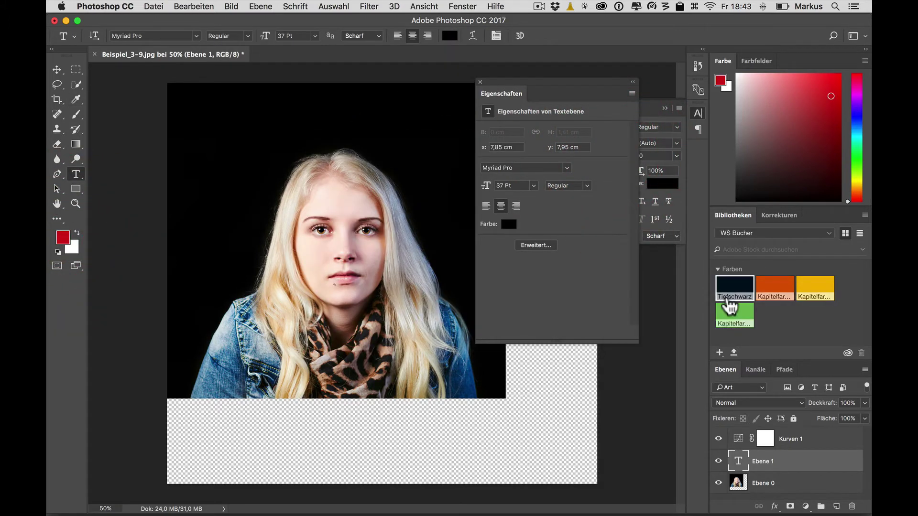
Step: Add only the foreground colour, not the graphic, to the WS Bücher library
{"action": "left_click", "coordinate": [719, 353]}
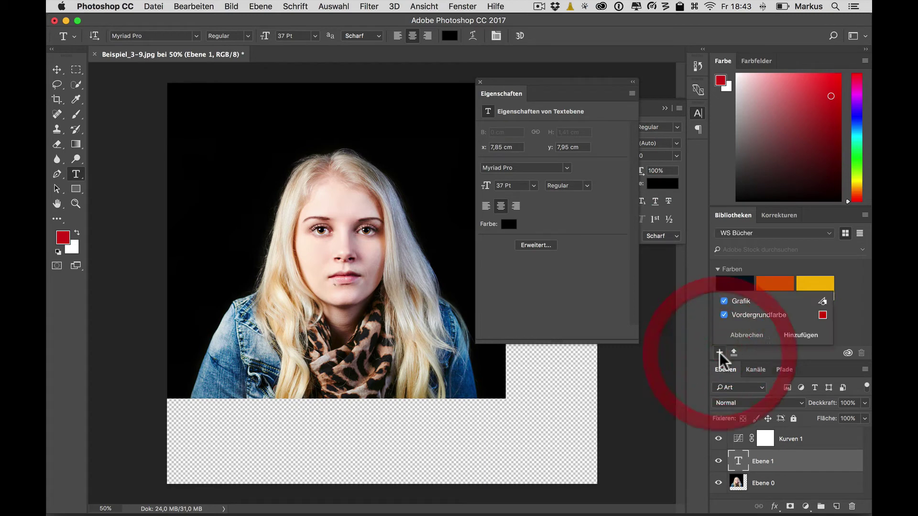
{"action": "left_click", "coordinate": [724, 301]}
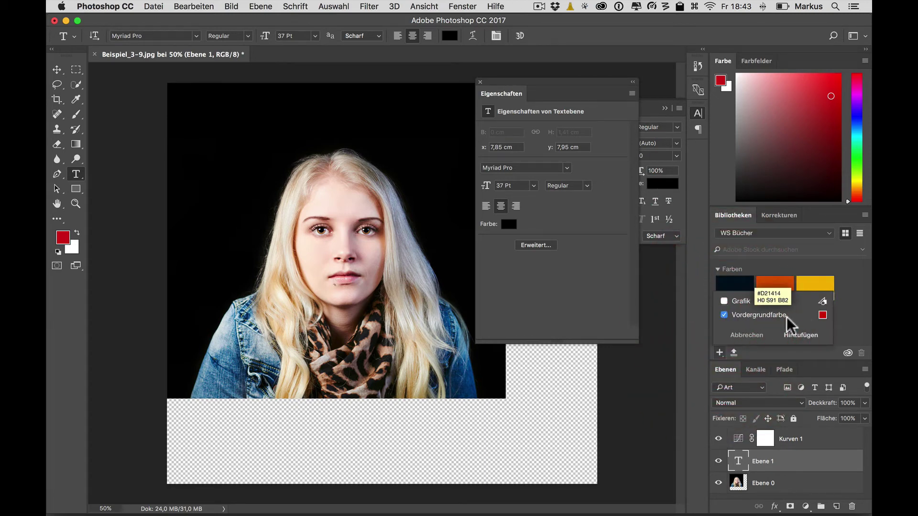
{"action": "left_click", "coordinate": [795, 336]}
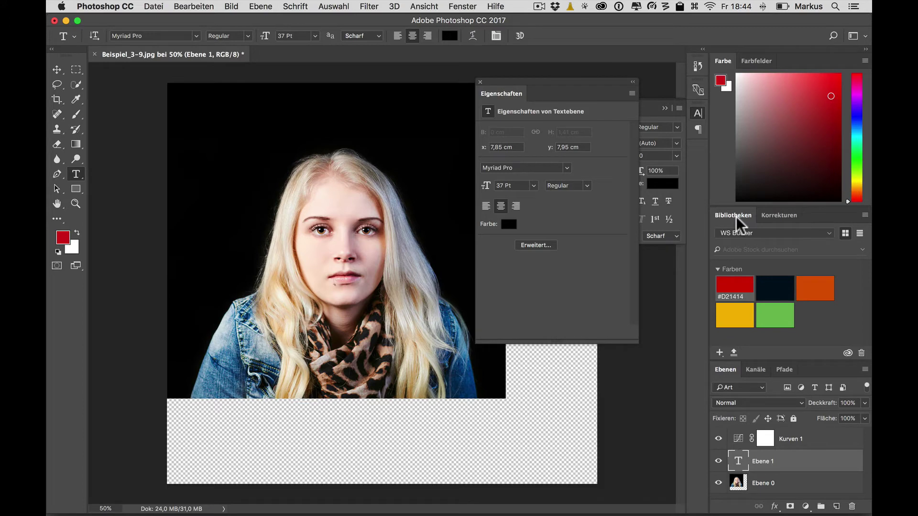
{"action": "left_click", "coordinate": [741, 234]}
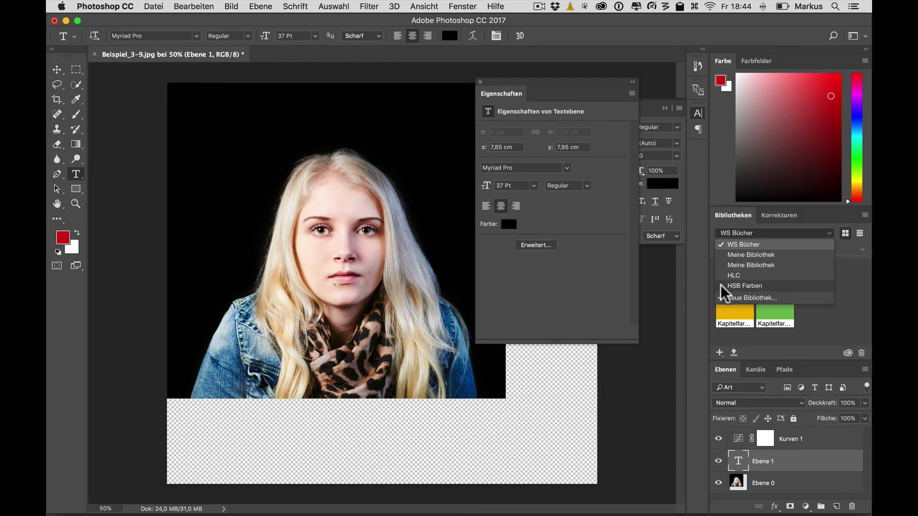
{"action": "left_click", "coordinate": [702, 292]}
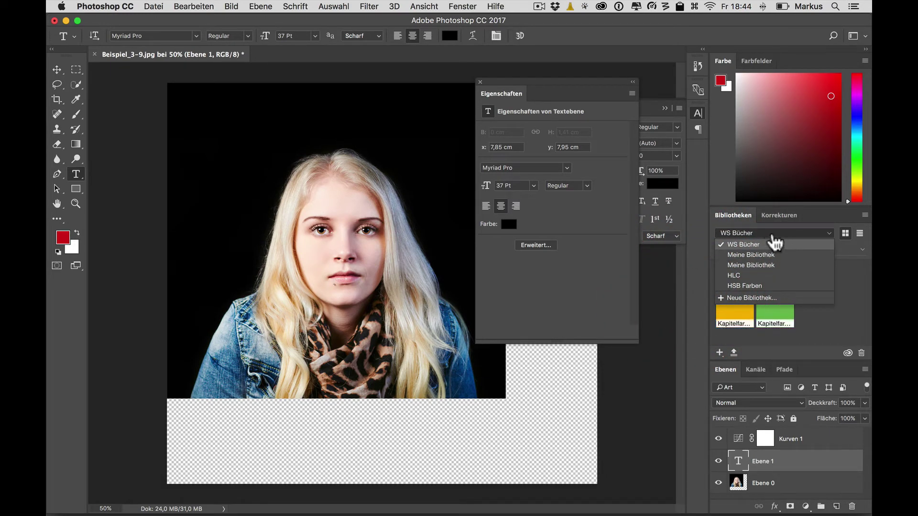
{"action": "left_click", "coordinate": [774, 244]}
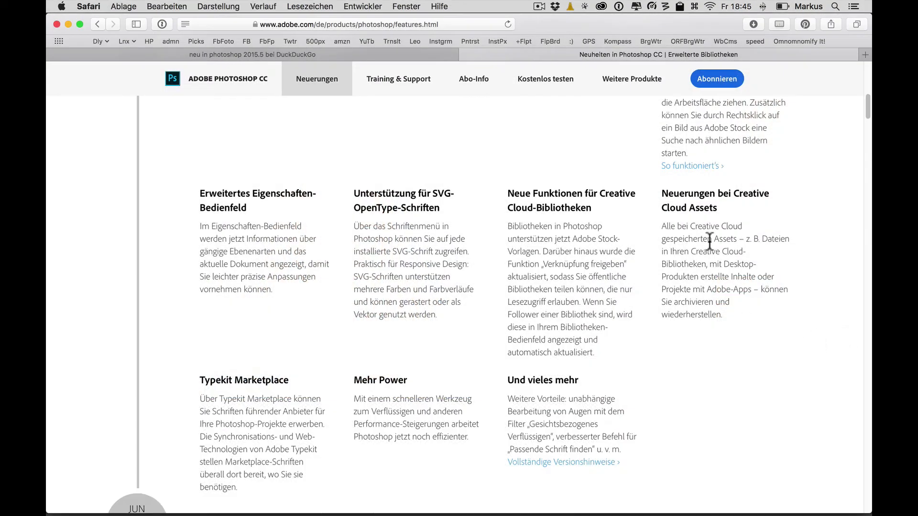
Step: Scroll Safari's features page to Typekit Marketplace, then switch back to Photoshop
{"action": "scroll", "coordinate": [710, 243], "scroll_direction": "down", "scroll_amount": 1}
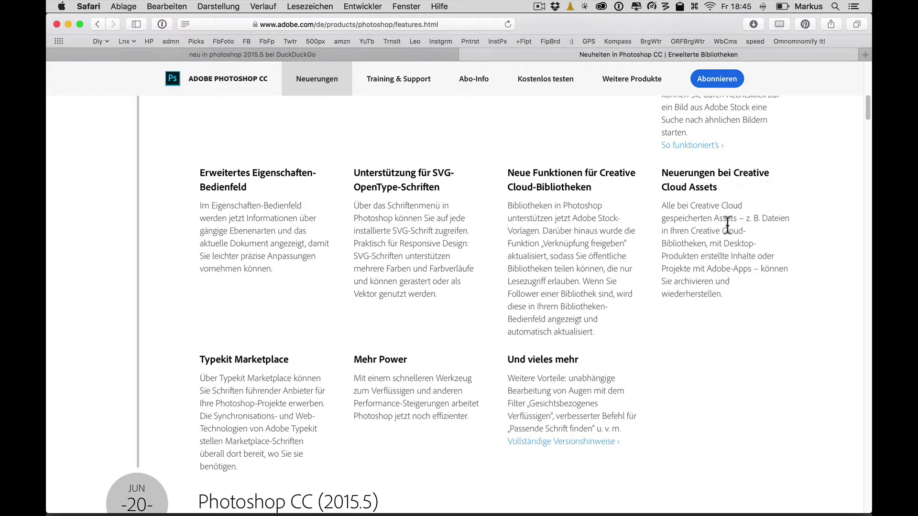
{"action": "scroll", "coordinate": [702, 326], "scroll_direction": "down", "scroll_amount": 3}
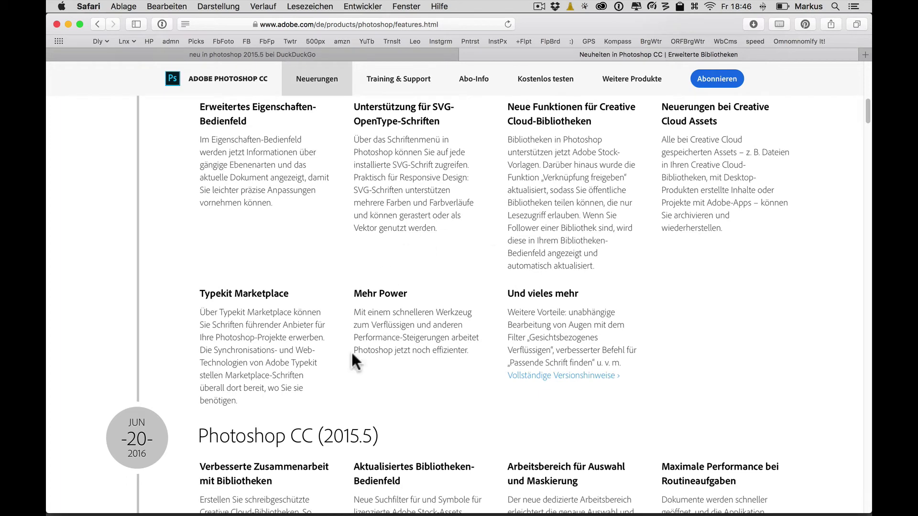
{"action": "scroll", "coordinate": [351, 351], "scroll_direction": "down", "scroll_amount": 2}
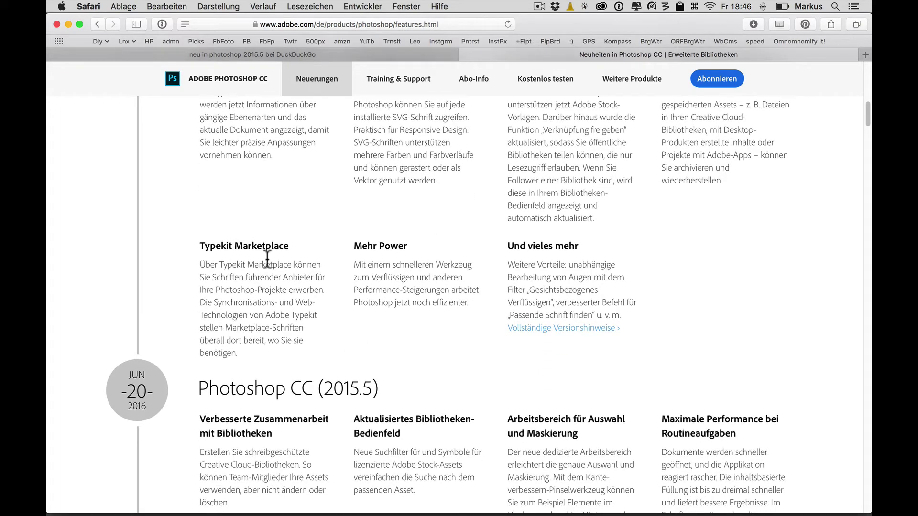
{"action": "key", "text": "super+Tab"}
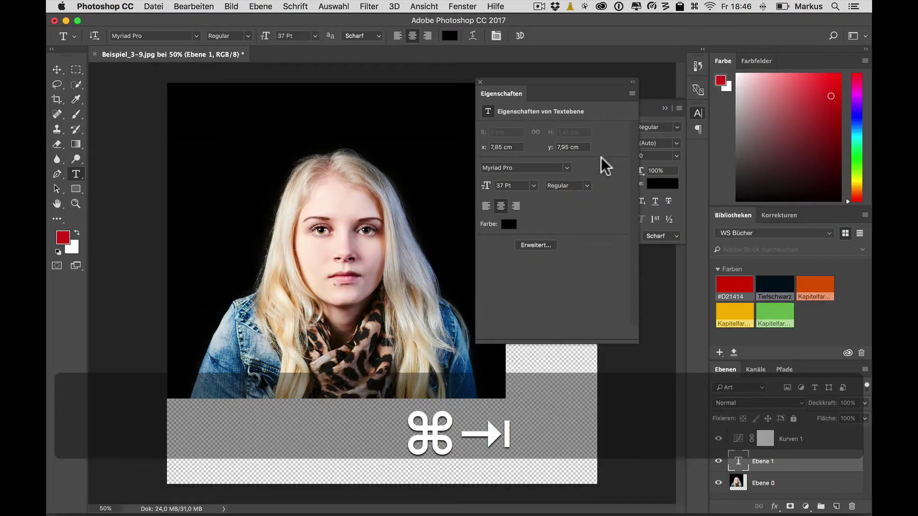
Step: Choose Add fonts from Typekit in the Zeichen panel's font family list
{"action": "left_click", "coordinate": [644, 116]}
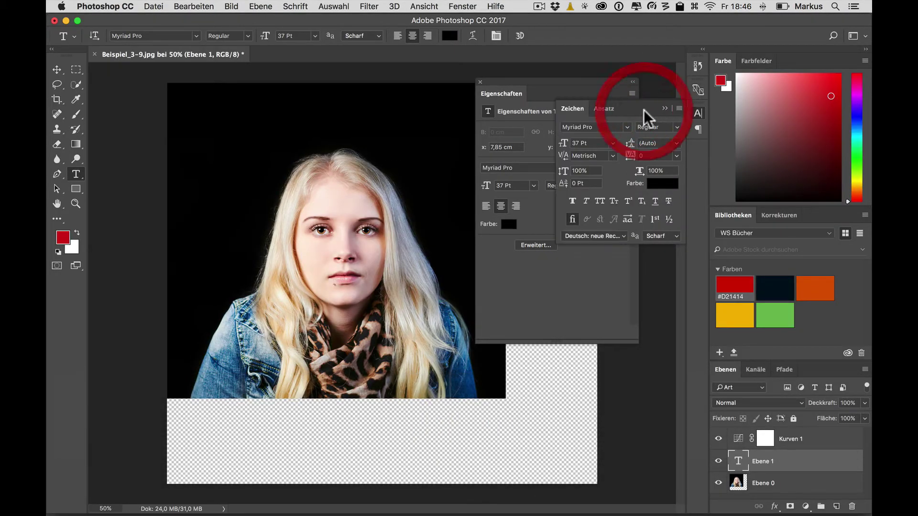
{"action": "left_click", "coordinate": [627, 128]}
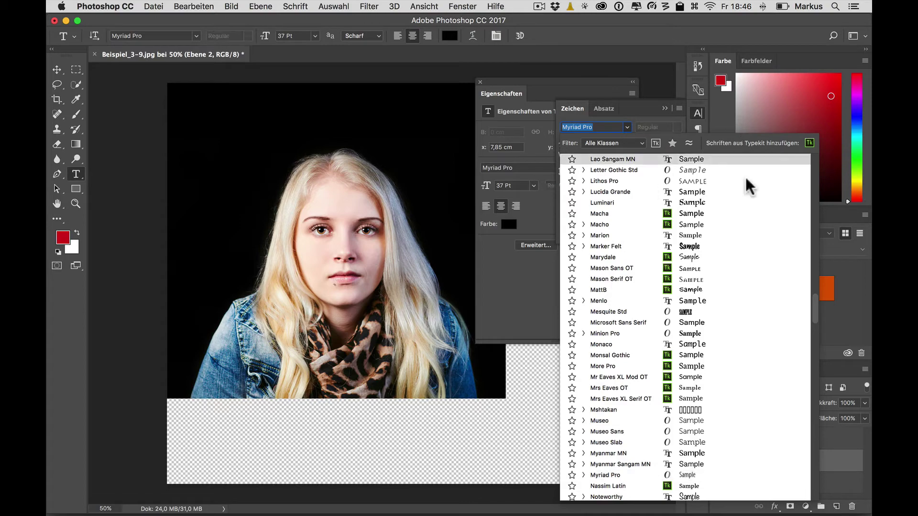
{"action": "left_click", "coordinate": [807, 142]}
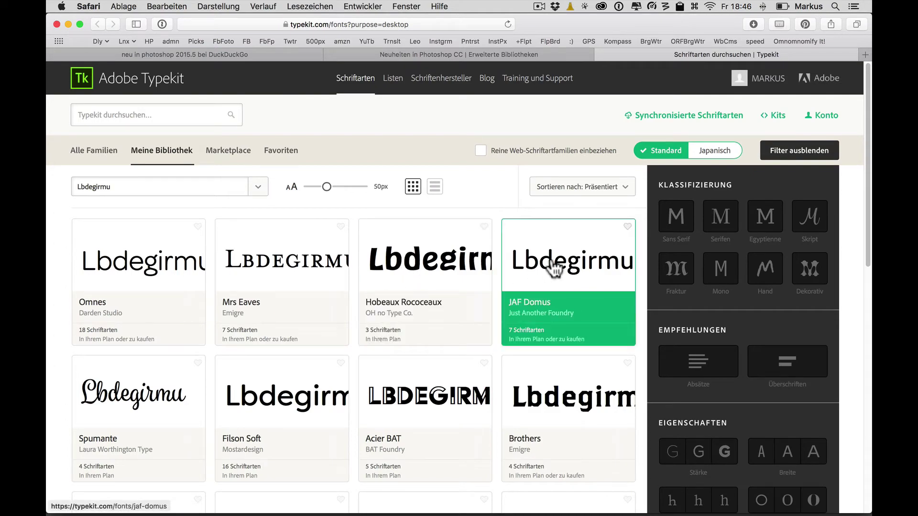
Step: Open the JAF Domus family page in Typekit and review which weights are synced
{"action": "left_click", "coordinate": [553, 267]}
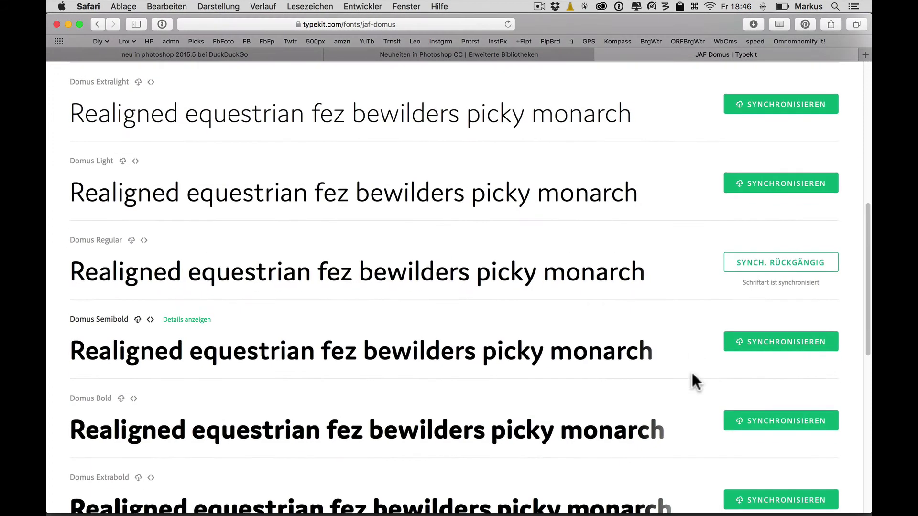
{"action": "scroll", "coordinate": [692, 373], "scroll_direction": "down", "scroll_amount": 2}
{"action": "scroll", "coordinate": [691, 373], "scroll_direction": "down", "scroll_amount": 3}
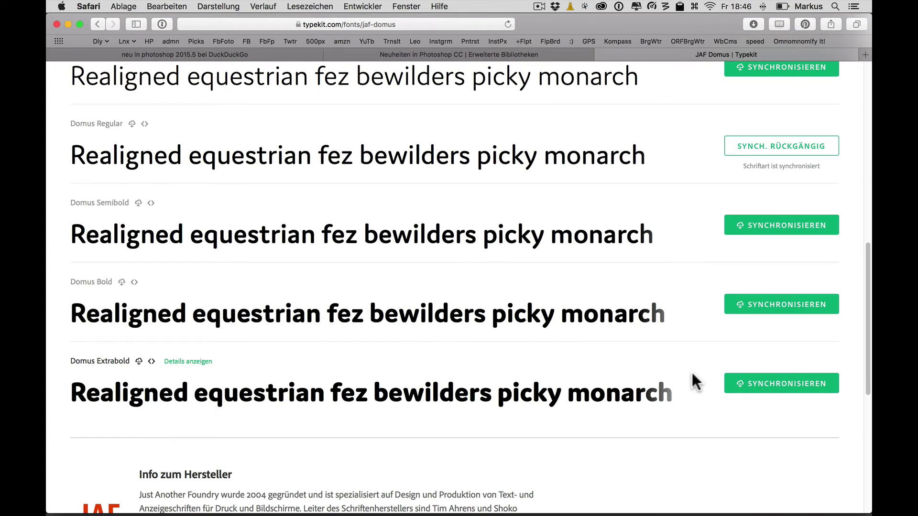
{"action": "mouse_move", "coordinate": [785, 305]}
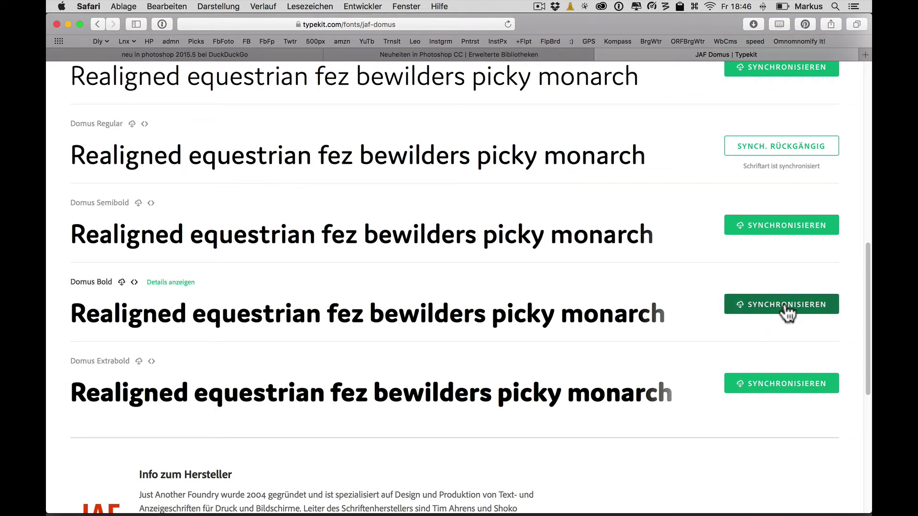
{"action": "key", "text": "super+Tab"}
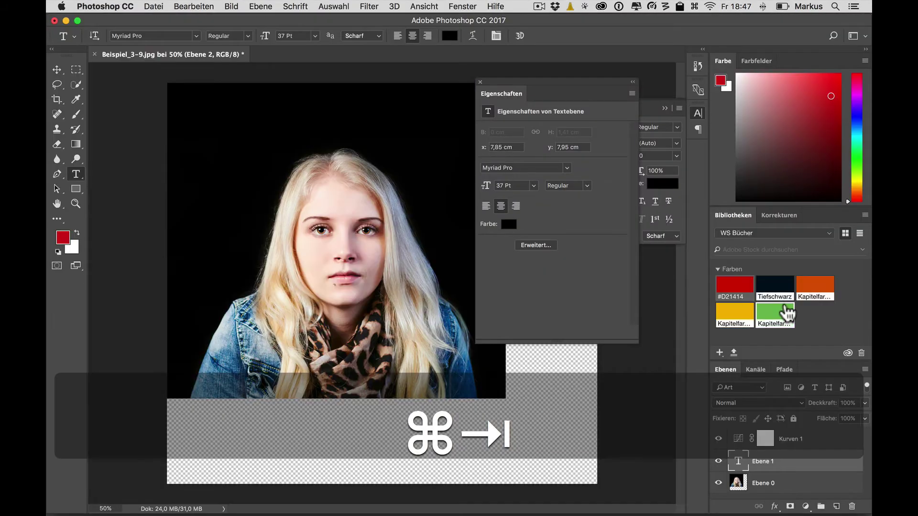
{"action": "key", "text": "super+Tab"}
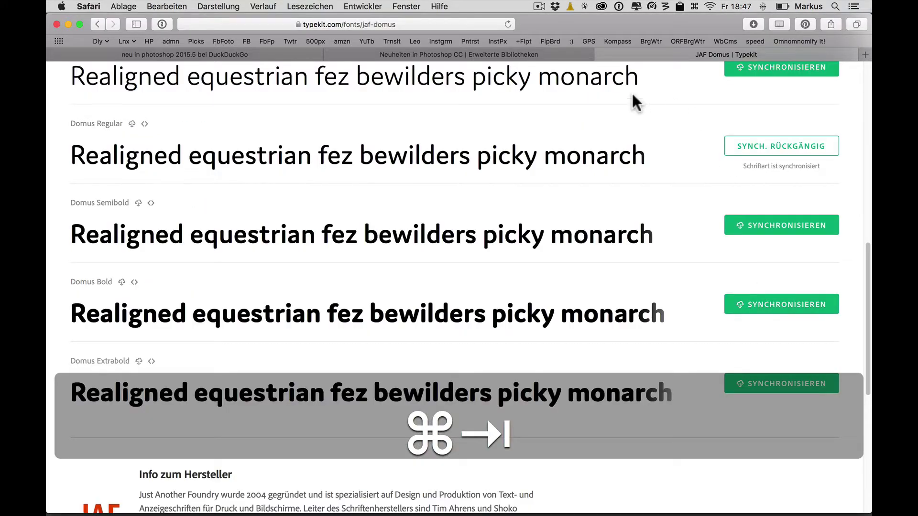
Step: Close the JAF Domus tab and scroll to the Photoshop CC (2015.5) feature section
{"action": "left_click", "coordinate": [601, 54]}
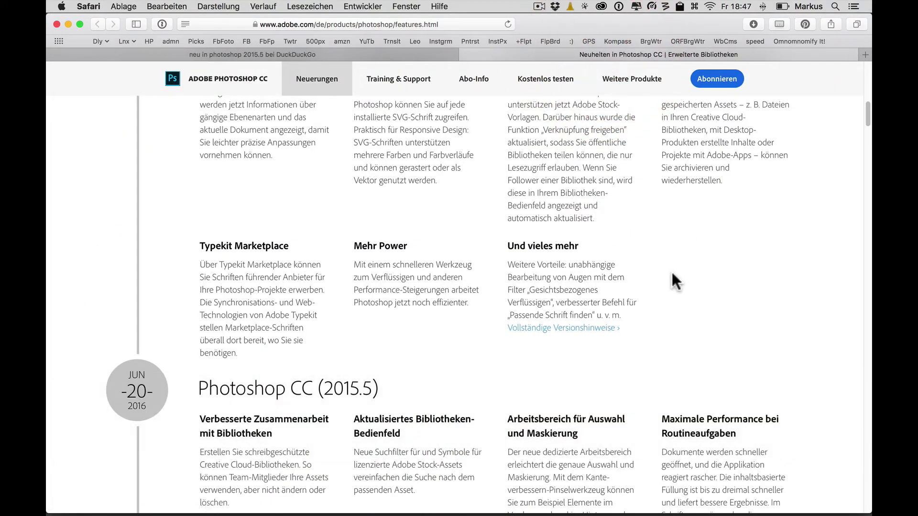
{"action": "scroll", "coordinate": [673, 273], "scroll_direction": "down", "scroll_amount": 1}
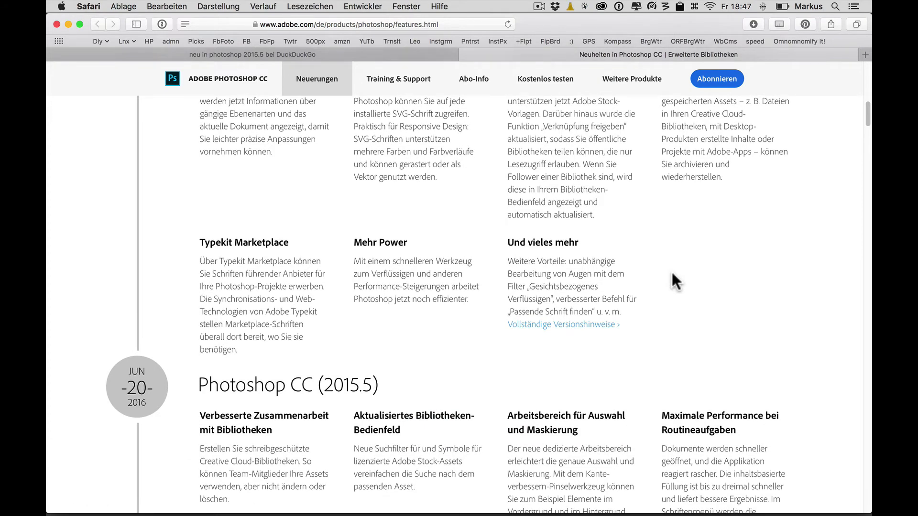
{"action": "scroll", "coordinate": [672, 272], "scroll_direction": "up", "scroll_amount": 3}
{"action": "scroll", "coordinate": [672, 271], "scroll_direction": "up", "scroll_amount": 4}
{"action": "scroll", "coordinate": [672, 272], "scroll_direction": "up", "scroll_amount": 1}
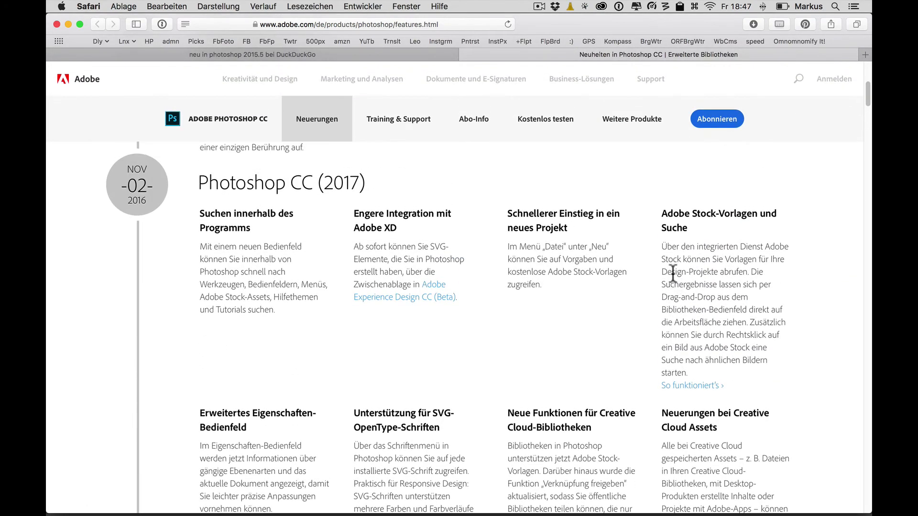
{"action": "scroll", "coordinate": [672, 273], "scroll_direction": "down", "scroll_amount": 1}
{"action": "scroll", "coordinate": [672, 274], "scroll_direction": "down", "scroll_amount": 2}
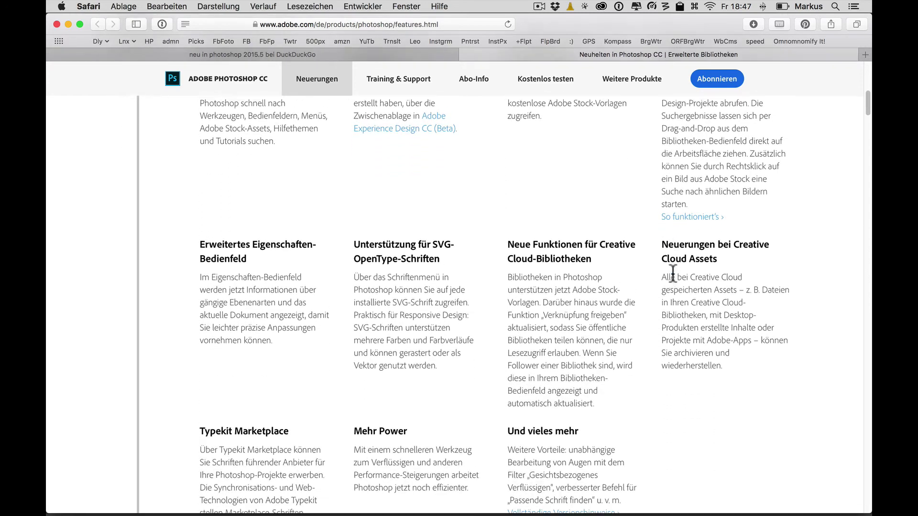
{"action": "scroll", "coordinate": [672, 274], "scroll_direction": "down", "scroll_amount": 5}
{"action": "scroll", "coordinate": [672, 273], "scroll_direction": "down", "scroll_amount": 2}
{"action": "scroll", "coordinate": [672, 272], "scroll_direction": "down", "scroll_amount": 1}
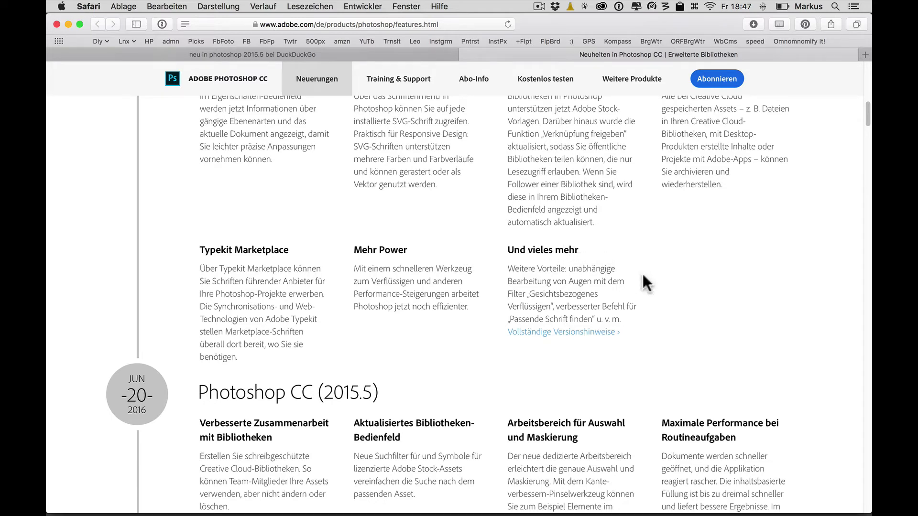
{"action": "scroll", "coordinate": [698, 298], "scroll_direction": "up", "scroll_amount": 1}
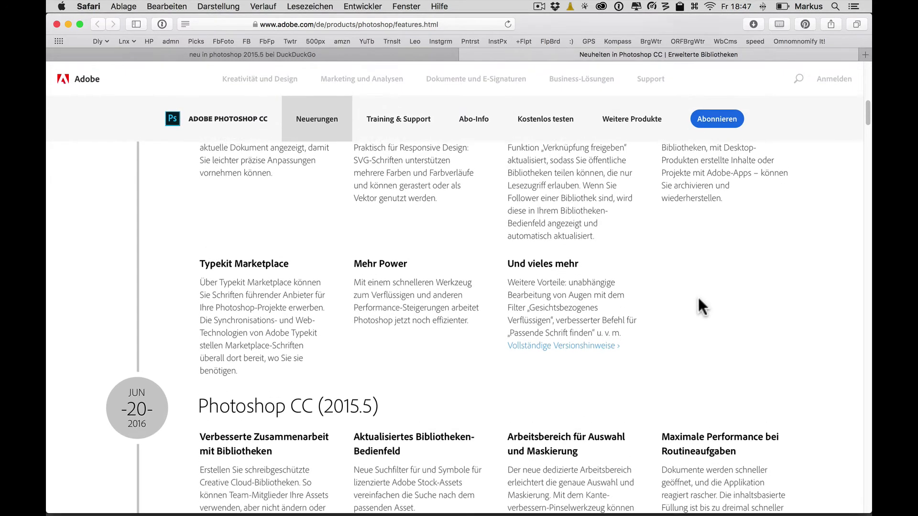
{"action": "scroll", "coordinate": [699, 299], "scroll_direction": "up", "scroll_amount": 1}
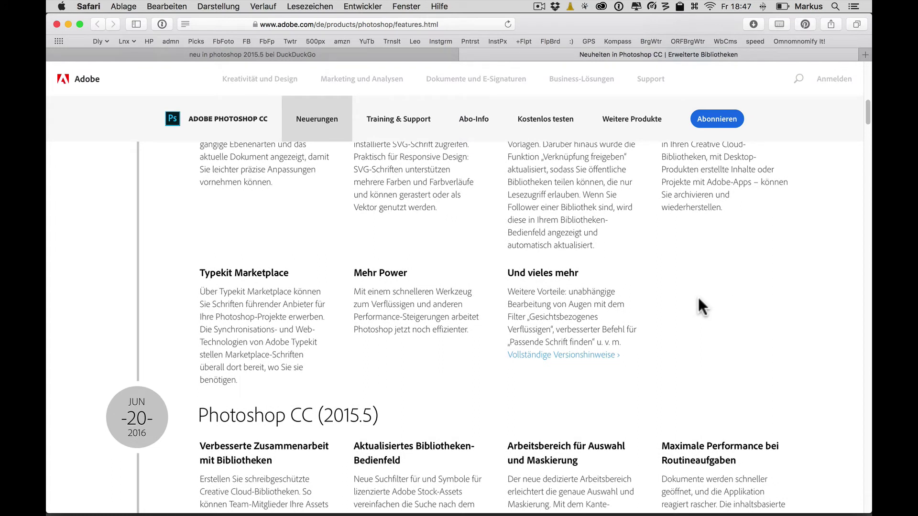
{"action": "scroll", "coordinate": [461, 256], "scroll_direction": "down", "scroll_amount": 5}
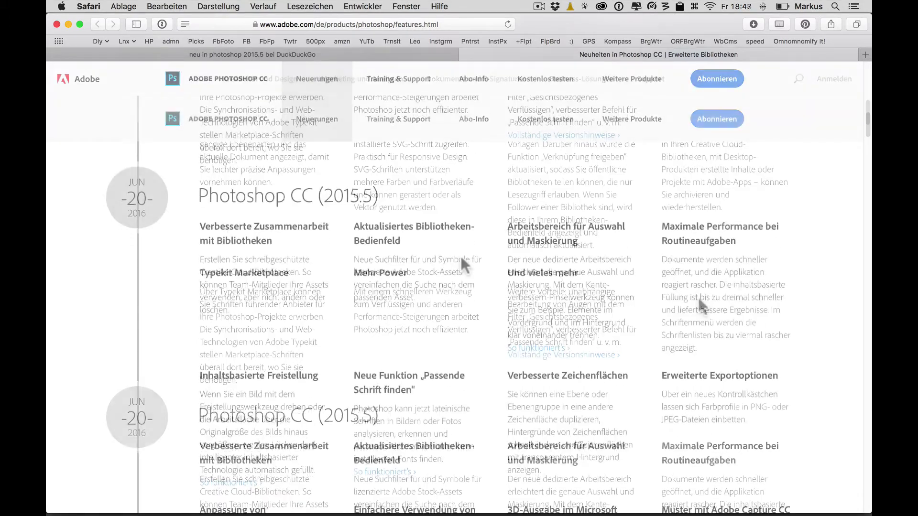
{"action": "scroll", "coordinate": [469, 337], "scroll_direction": "down", "scroll_amount": 1}
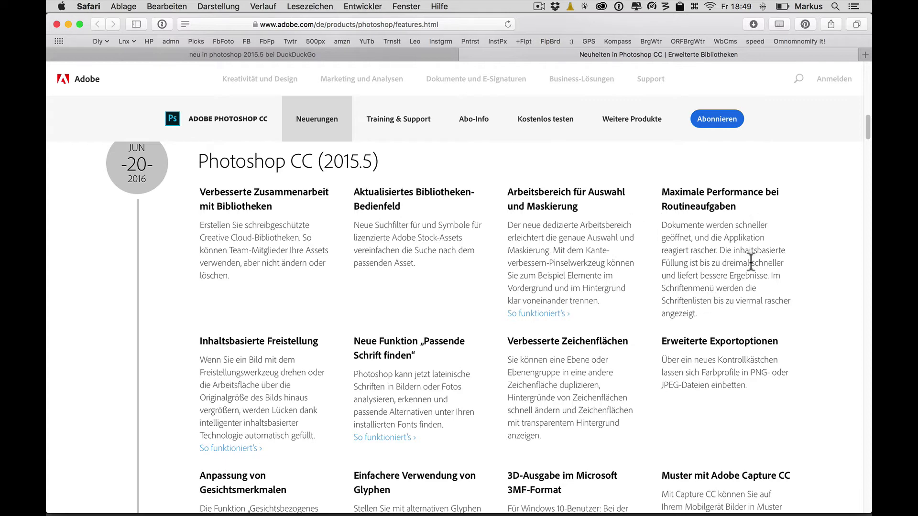
{"action": "scroll", "coordinate": [751, 261], "scroll_direction": "down", "scroll_amount": 5}
{"action": "scroll", "coordinate": [751, 261], "scroll_direction": "down", "scroll_amount": 3}
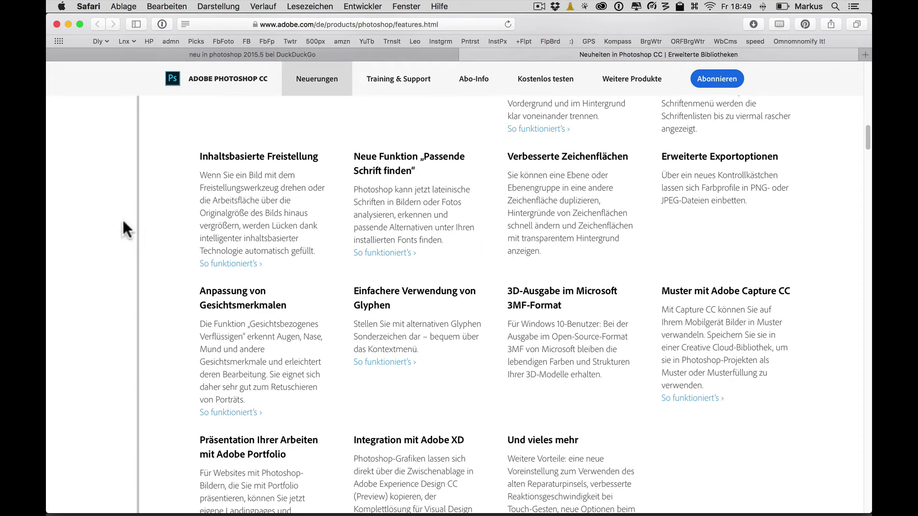
Step: Open recent image Beispiel_5-5.jpg keeping its embedded Adobe RGB profile, and collapse the side panels
{"action": "key", "text": "super+Tab"}
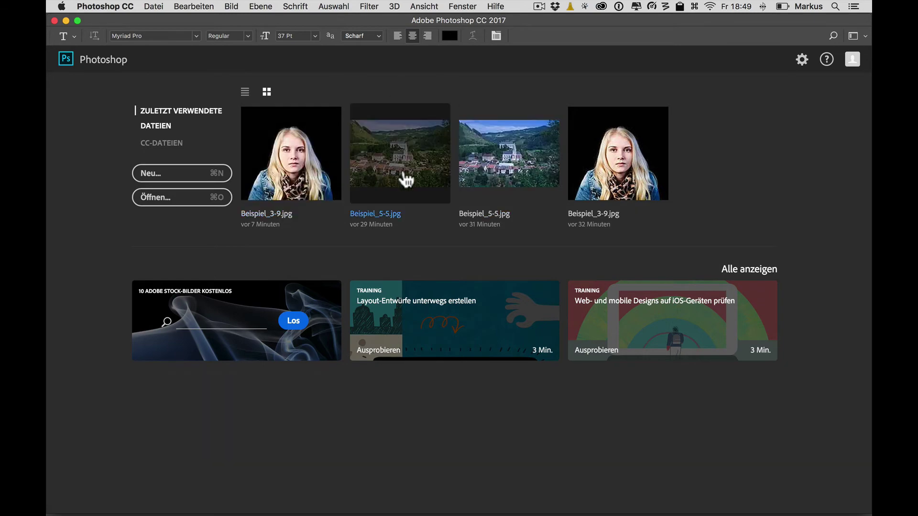
{"action": "left_click", "coordinate": [405, 176]}
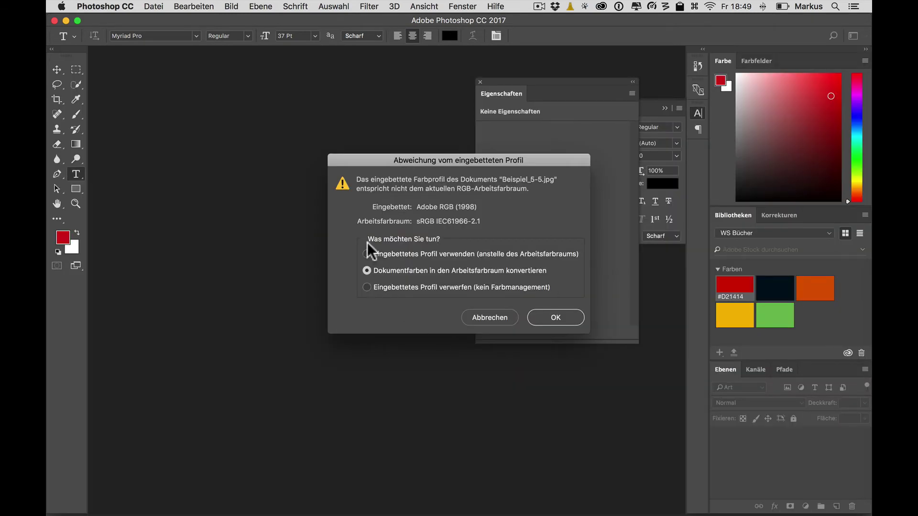
{"action": "left_click", "coordinate": [367, 253]}
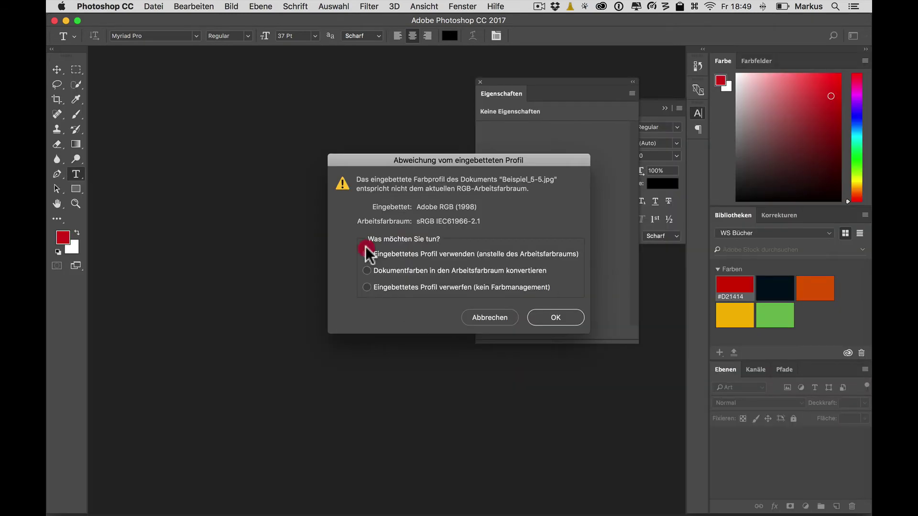
{"action": "left_click", "coordinate": [545, 319]}
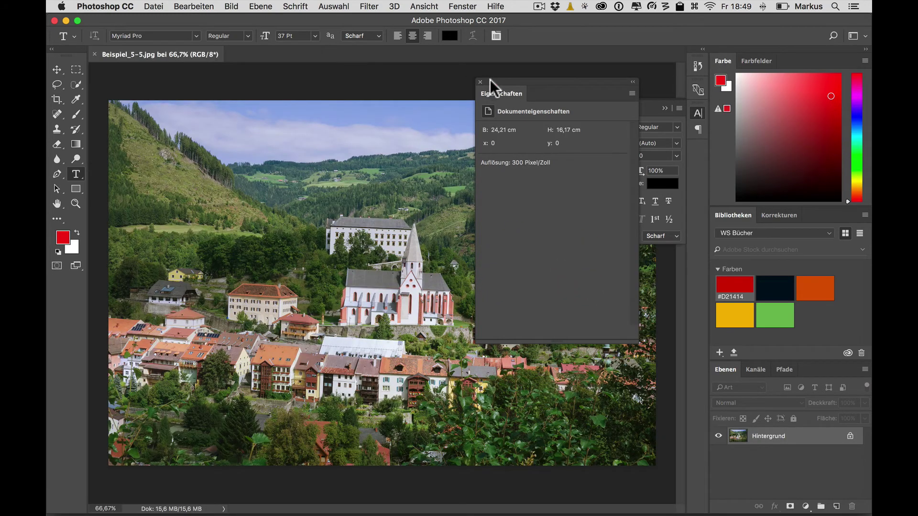
{"action": "left_click_drag", "start_coordinate": [489, 80], "coordinate": [689, 142]}
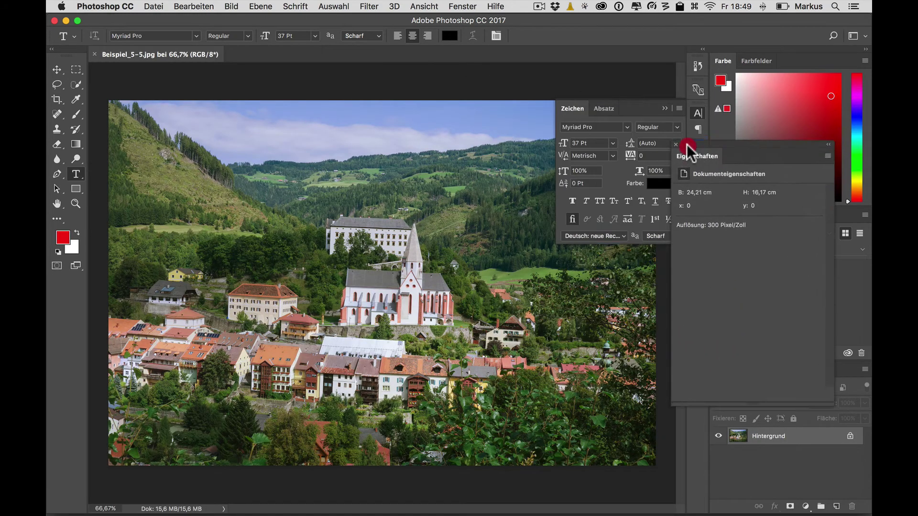
{"action": "left_click", "coordinate": [696, 115]}
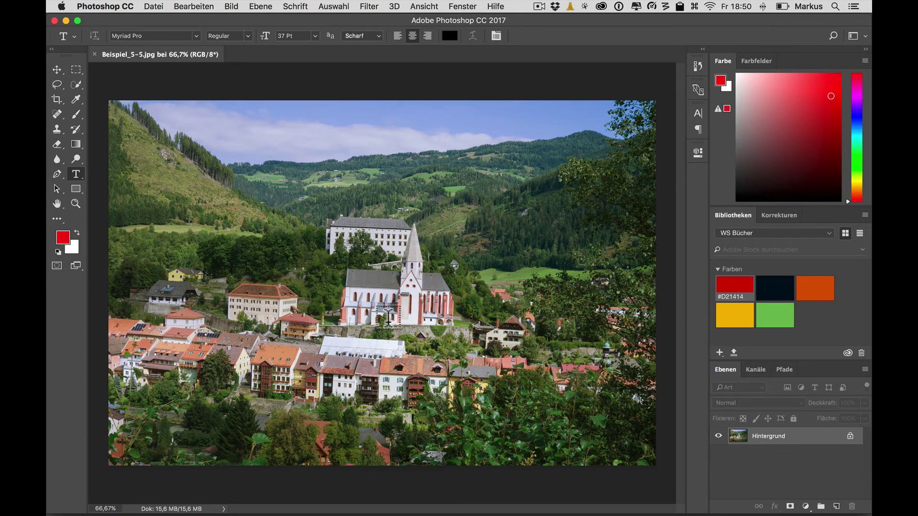
Step: Apply a rotated crop without content-aware fill, undo it, then enable Inhaltsbasiert
{"action": "left_click", "coordinate": [56, 101]}
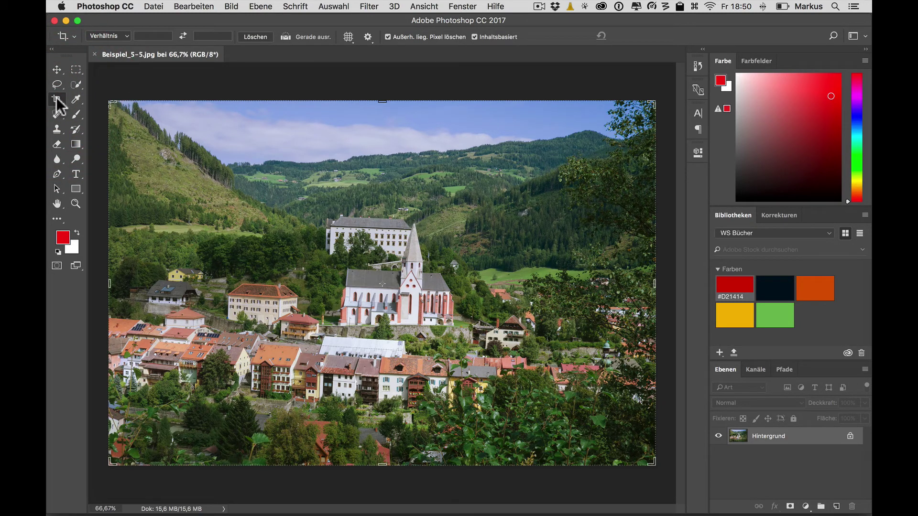
{"action": "left_click", "coordinate": [473, 36]}
{"action": "left_click_drag", "start_coordinate": [658, 89], "coordinate": [655, 82]}
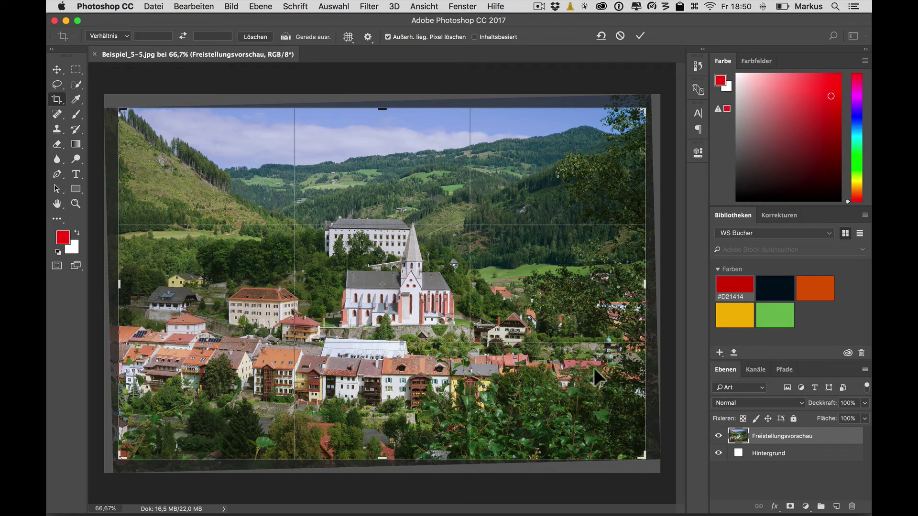
{"action": "left_click_drag", "start_coordinate": [644, 109], "coordinate": [655, 108]}
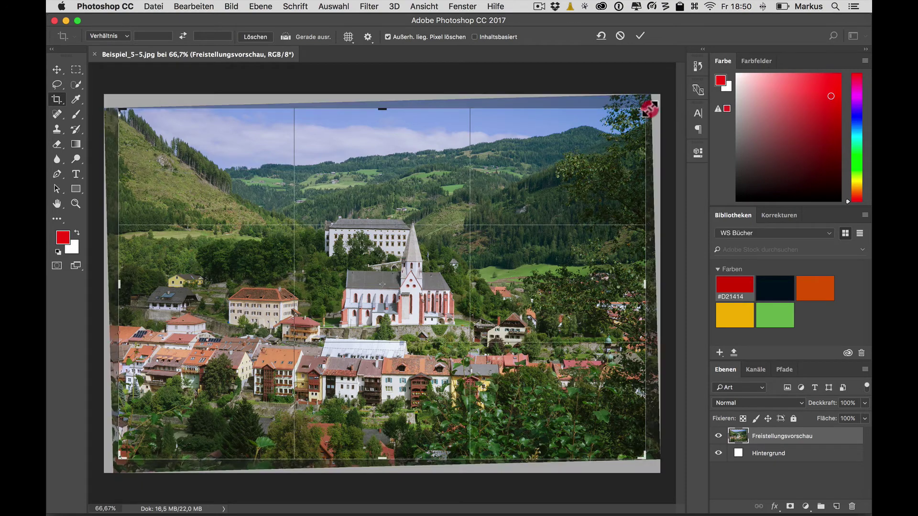
{"action": "key", "text": "Return"}
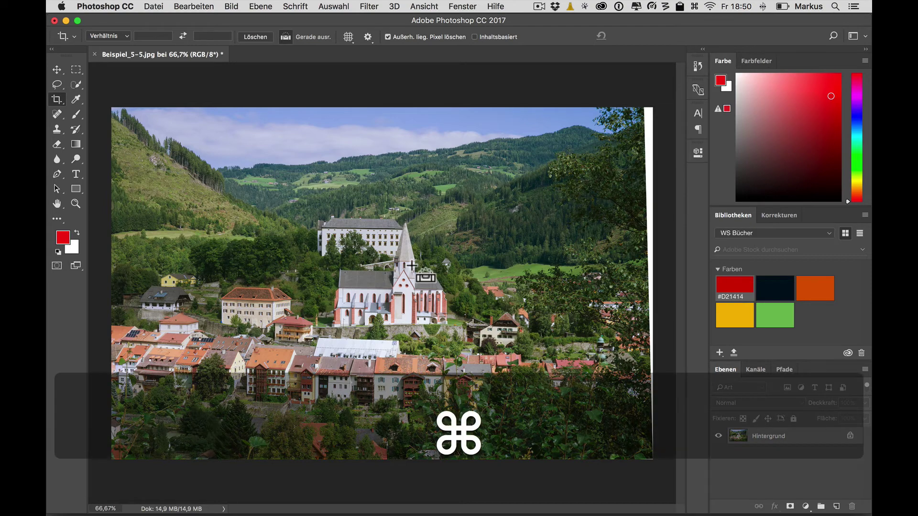
{"action": "key", "text": "super+z"}
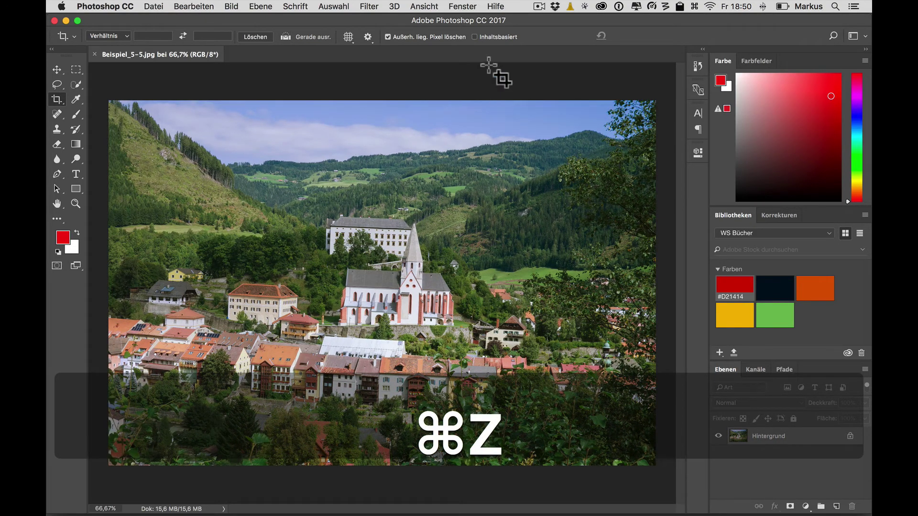
{"action": "left_click", "coordinate": [474, 37]}
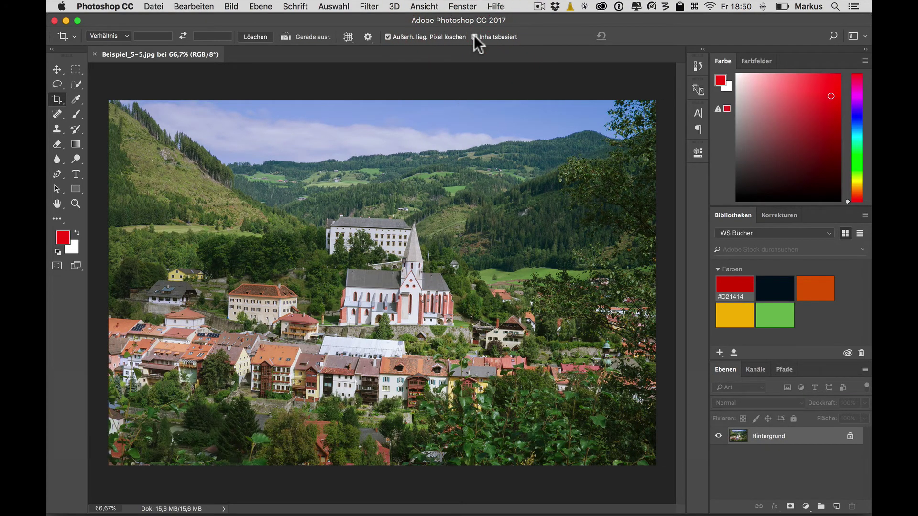
Step: Straighten the photo by -2.7° along the horizon with the Crop tool
{"action": "left_click", "coordinate": [57, 99]}
{"action": "left_click", "coordinate": [369, 267]}
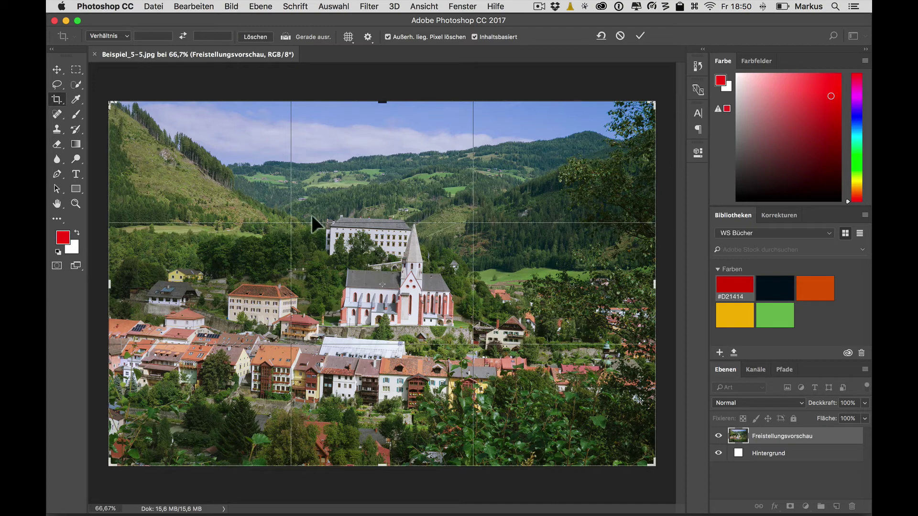
{"action": "left_click", "coordinate": [286, 39]}
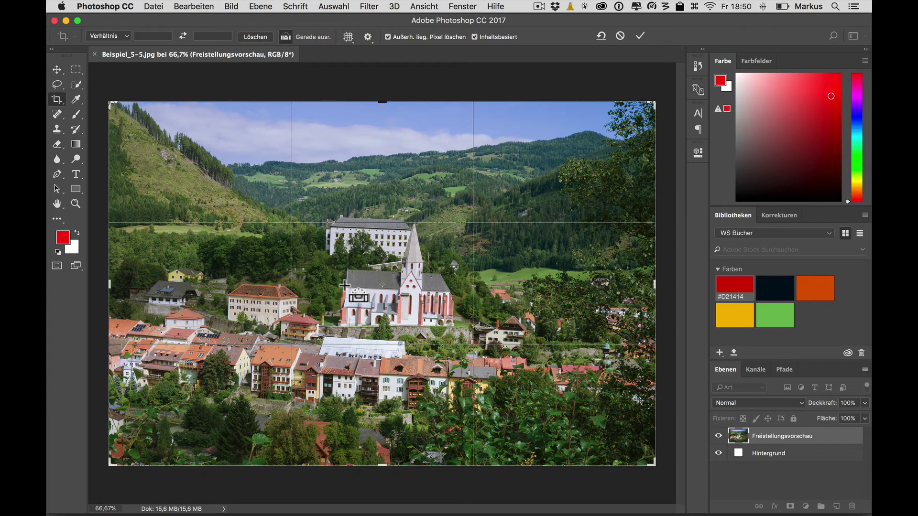
{"action": "left_click_drag", "start_coordinate": [346, 287], "coordinate": [457, 293]}
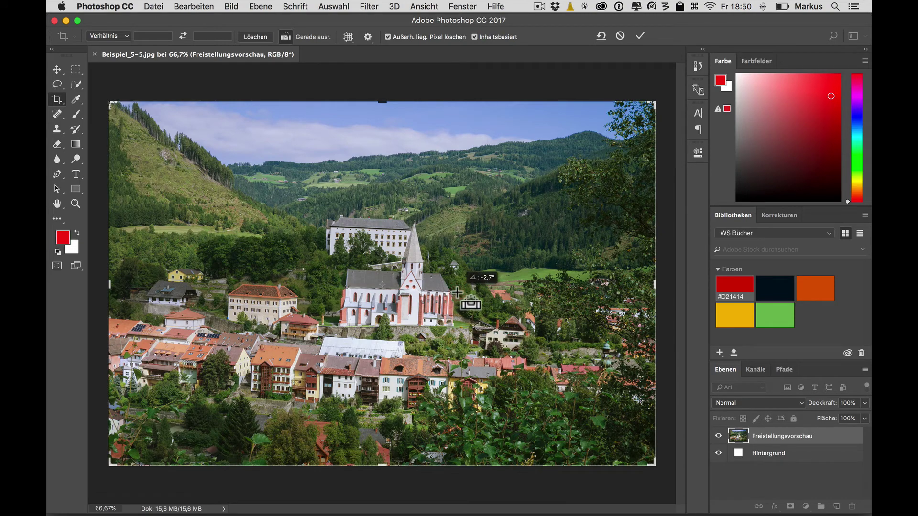
{"action": "left_click", "coordinate": [457, 292]}
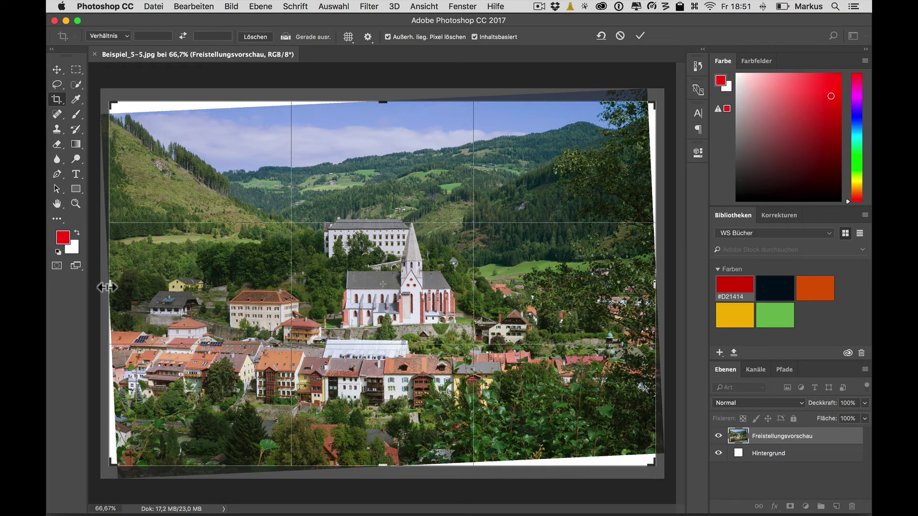
Step: Extend all four crop edges past the photo and commit, filling the corners content-aware
{"action": "left_click_drag", "start_coordinate": [107, 286], "coordinate": [99, 287]}
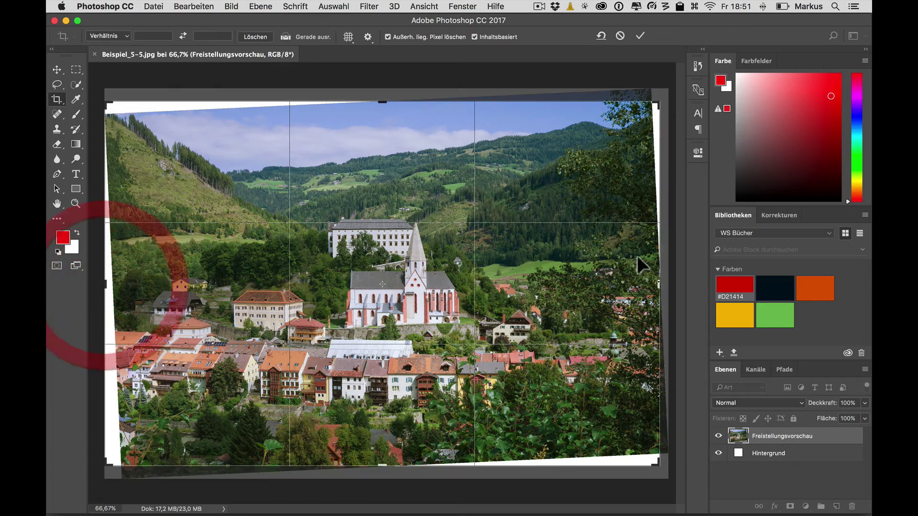
{"action": "left_click_drag", "start_coordinate": [659, 284], "coordinate": [666, 283]}
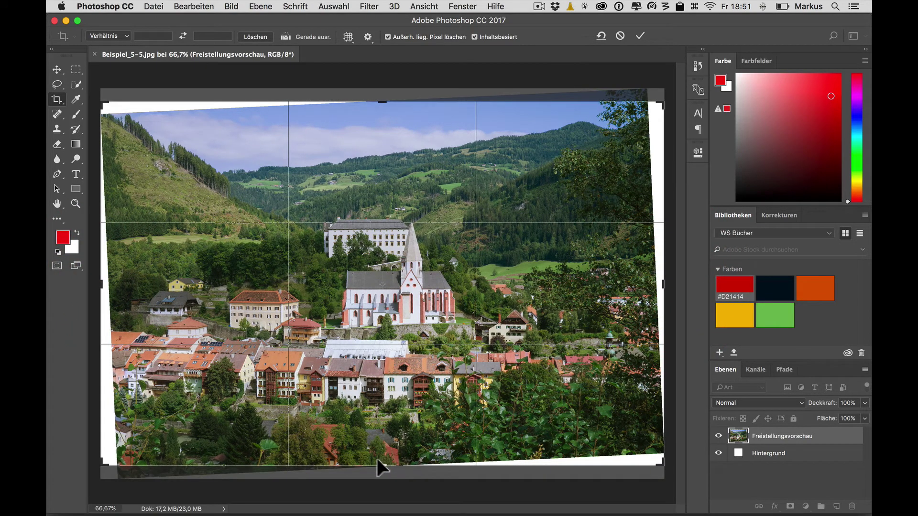
{"action": "left_click_drag", "start_coordinate": [380, 464], "coordinate": [381, 472]}
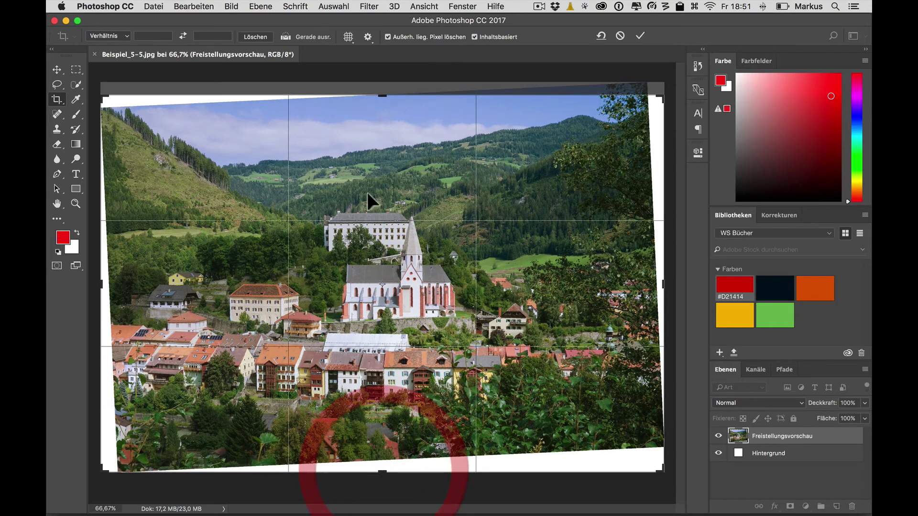
{"action": "left_click_drag", "start_coordinate": [382, 96], "coordinate": [383, 91]}
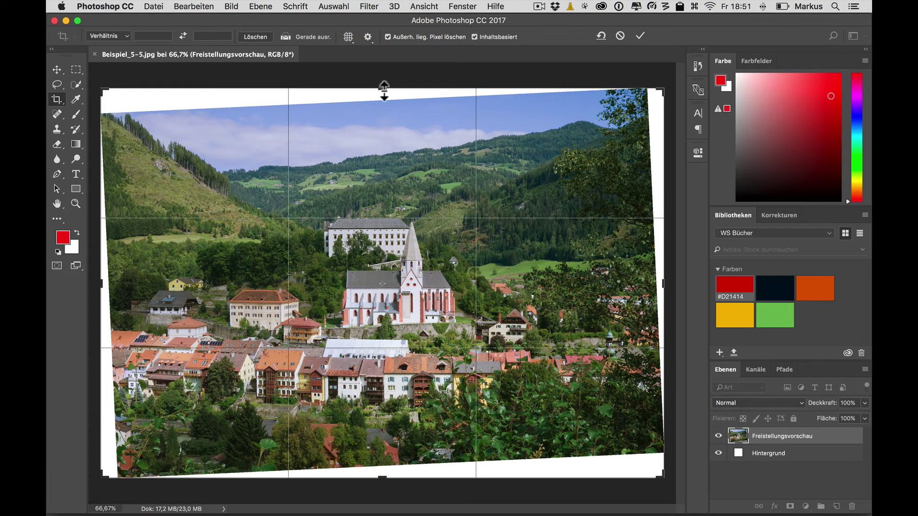
{"action": "key", "text": "Return"}
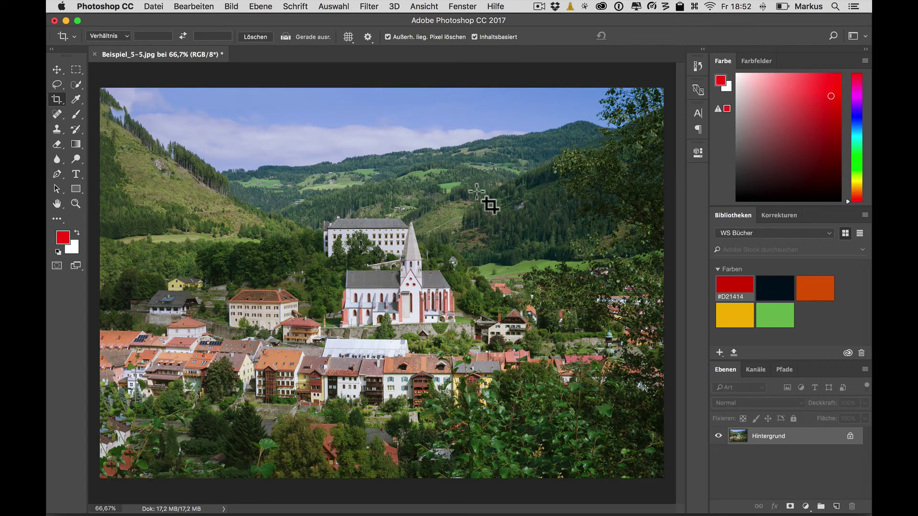
{"action": "key", "text": "super+Tab"}
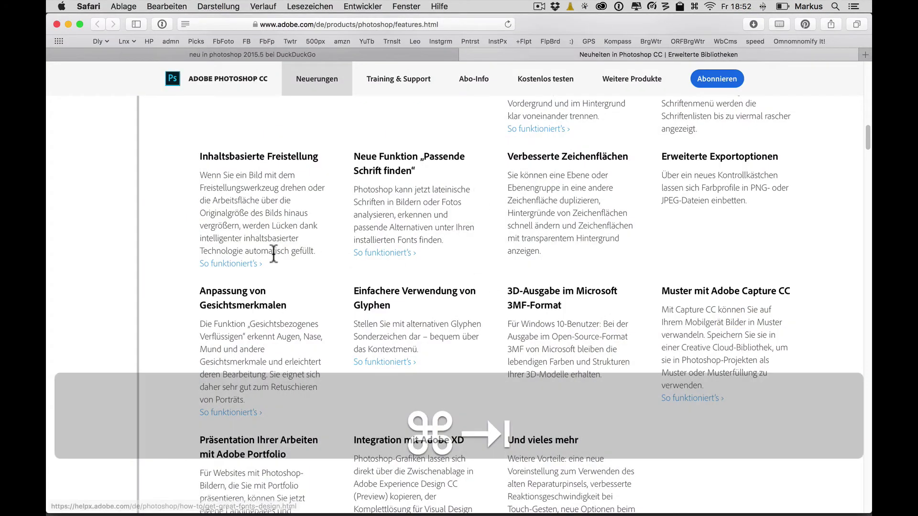
{"action": "scroll", "coordinate": [709, 195], "scroll_direction": "up", "scroll_amount": 1}
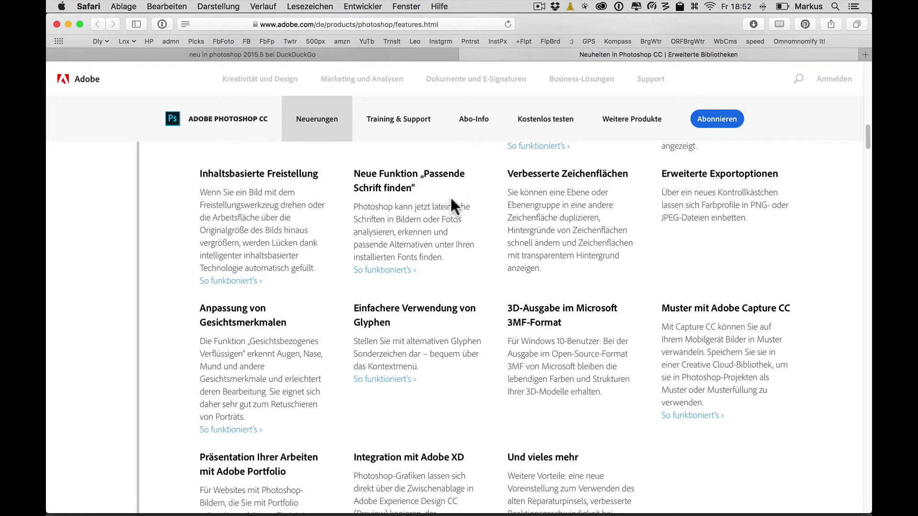
{"action": "key", "text": "super+Tab"}
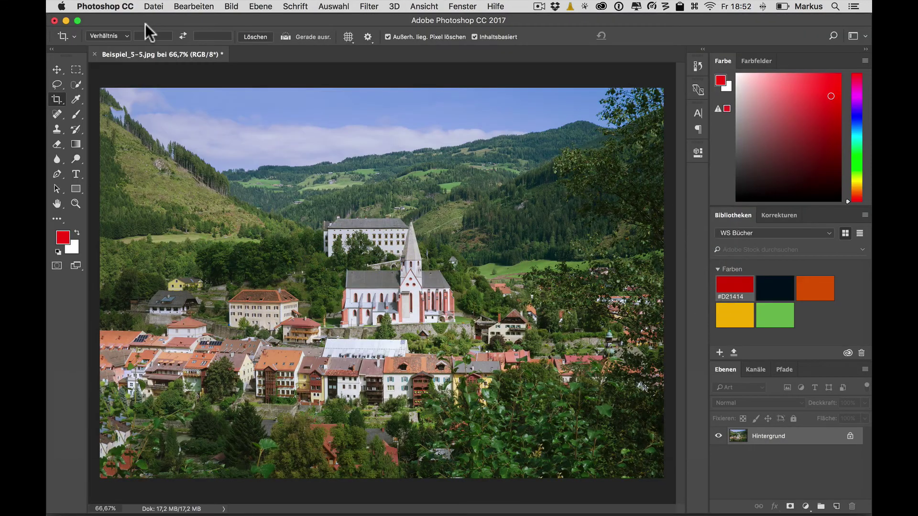
{"action": "key", "text": "super+w"}
Step: Close the landscape without saving, open schrift finden.jpg, and select its first text line
{"action": "left_click", "coordinate": [413, 185]}
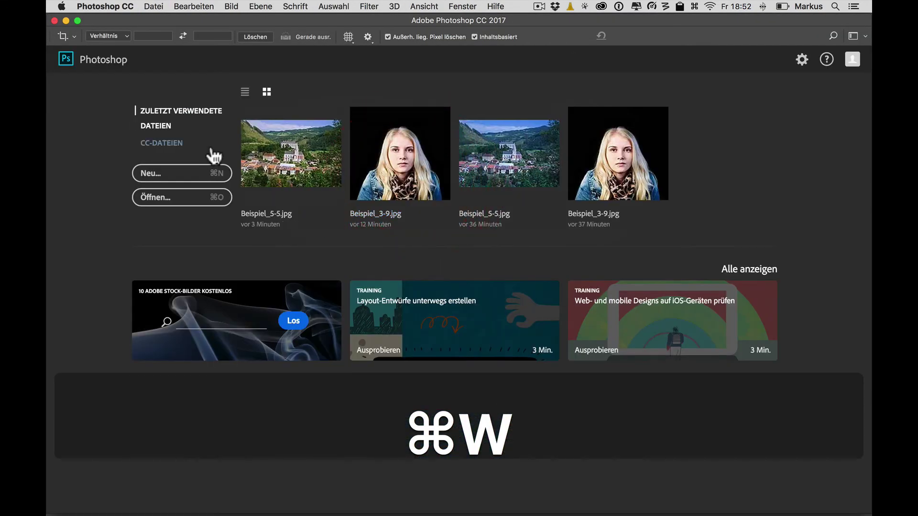
{"action": "left_click", "coordinate": [154, 6]}
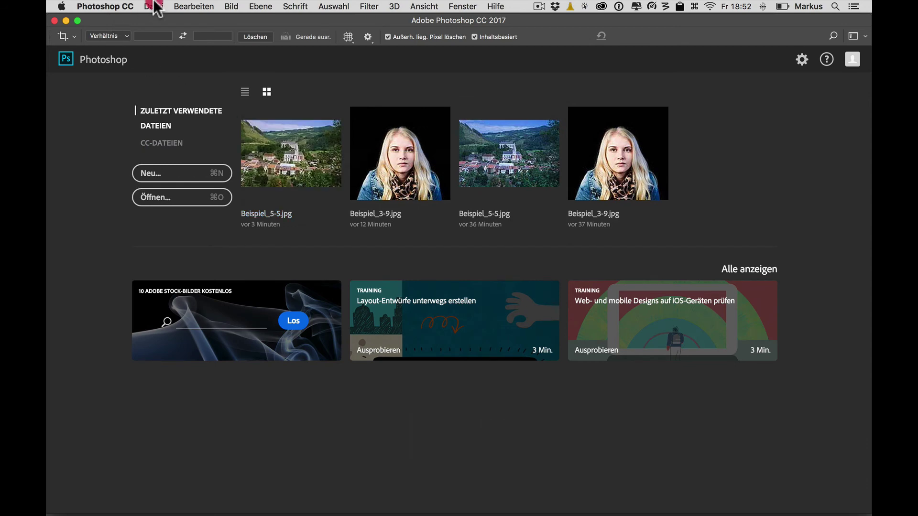
{"action": "left_click", "coordinate": [165, 60]}
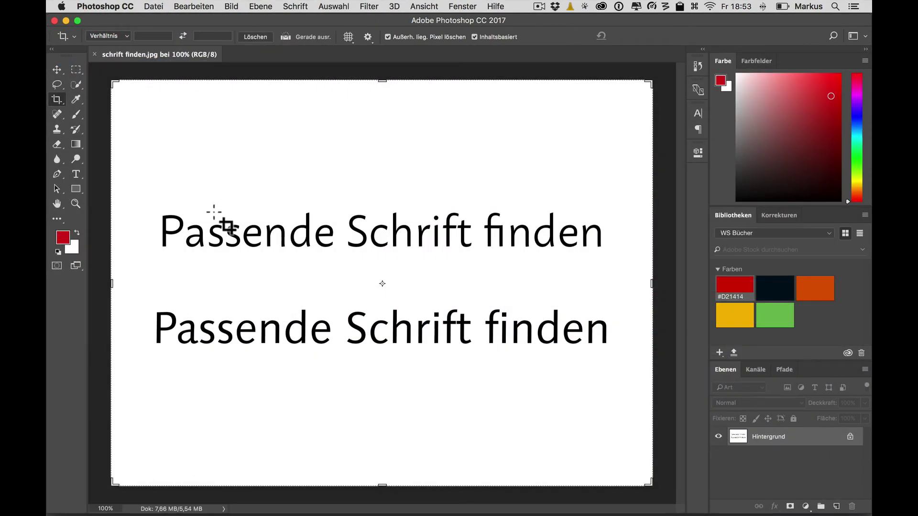
{"action": "left_click", "coordinate": [76, 70]}
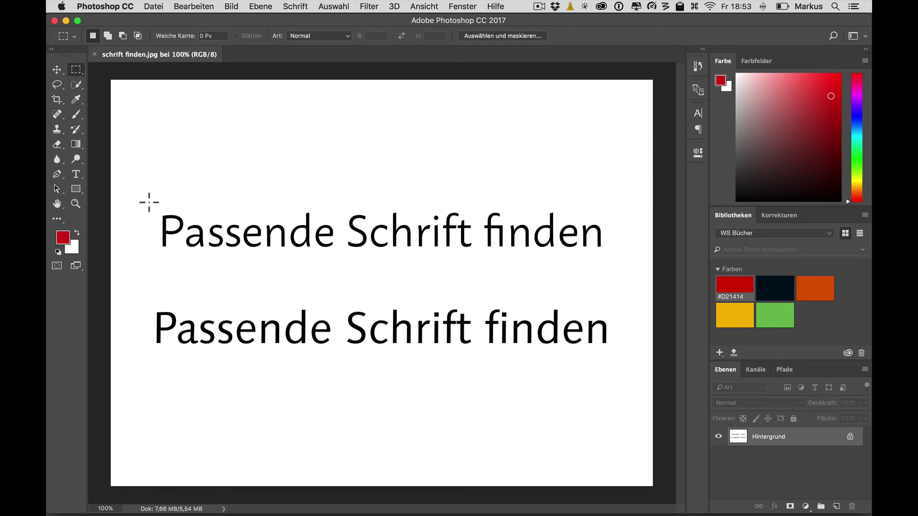
{"action": "left_click_drag", "start_coordinate": [153, 202], "coordinate": [618, 248]}
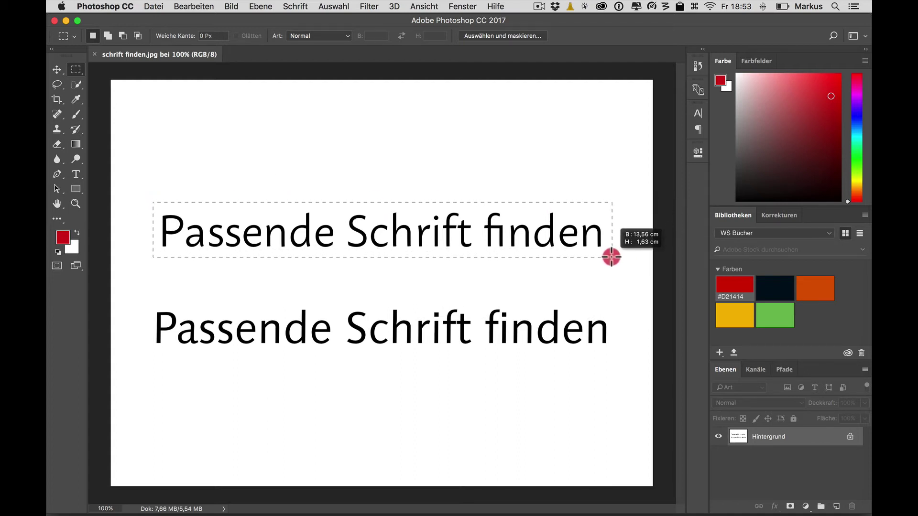
{"action": "left_click_drag", "start_coordinate": [618, 248], "coordinate": [612, 257]}
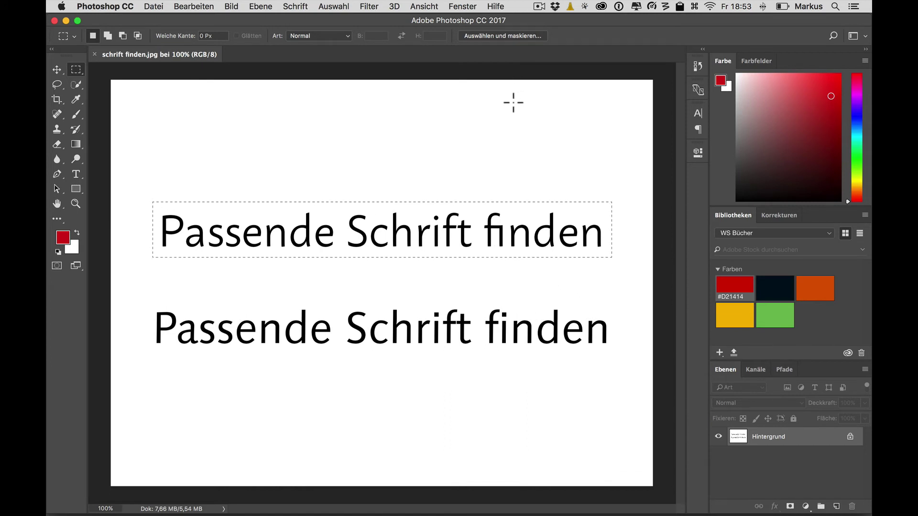
Step: Search 'passende' and run Passende Schrift finden on the selected line
{"action": "left_click", "coordinate": [833, 35]}
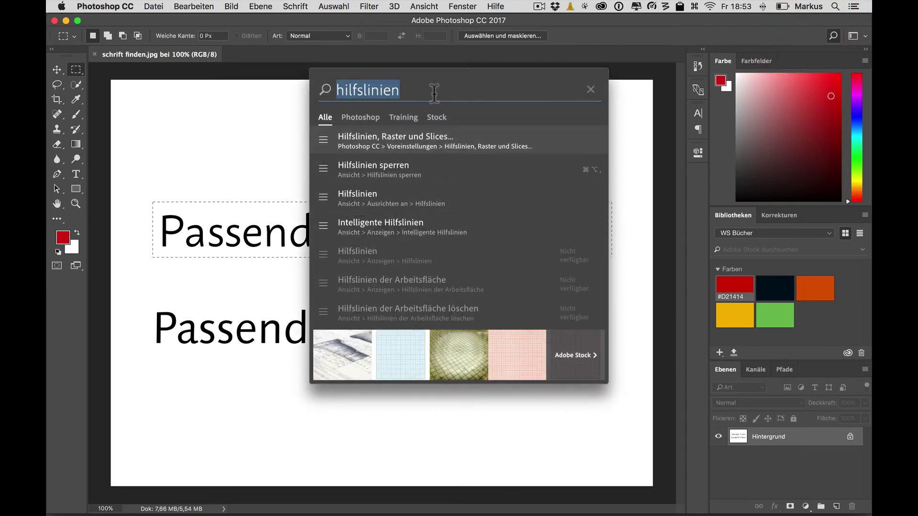
{"action": "left_click_drag", "start_coordinate": [428, 90], "coordinate": [337, 79]}
{"action": "type", "text": "pa"}
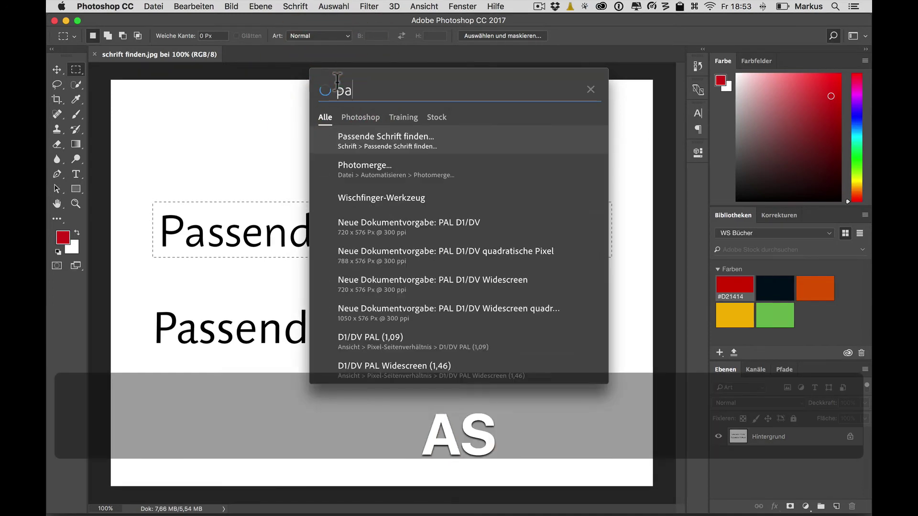
{"action": "type", "text": "ssende"}
{"action": "key", "text": "Down"}
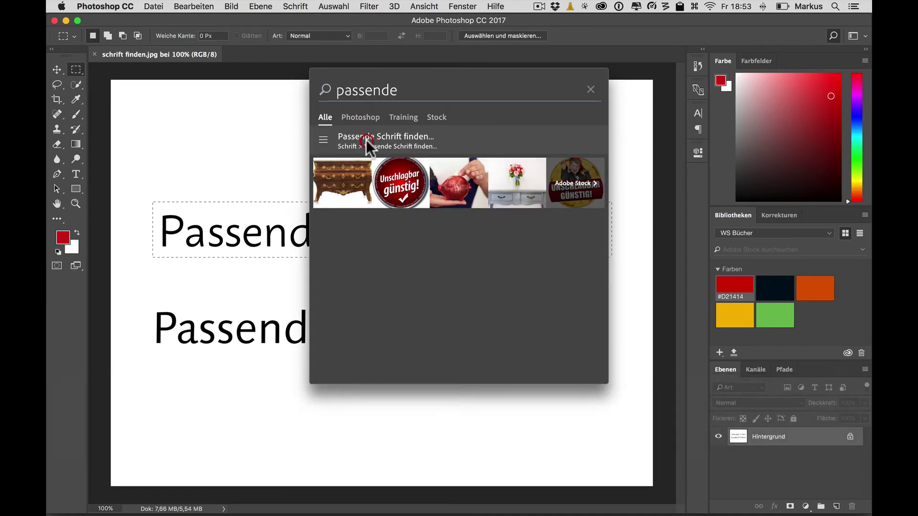
{"action": "left_click", "coordinate": [366, 139]}
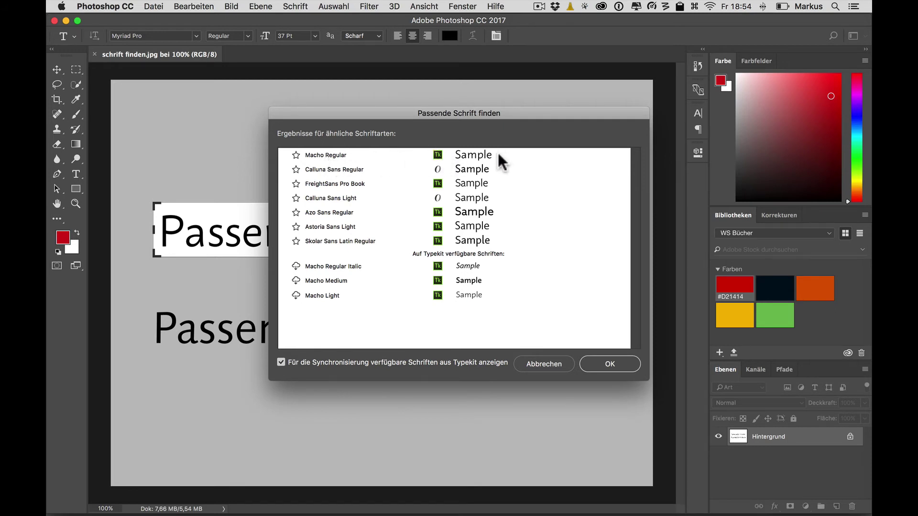
Step: Dismiss the earlier font results and select the lower line of sample text
{"action": "left_click", "coordinate": [543, 364]}
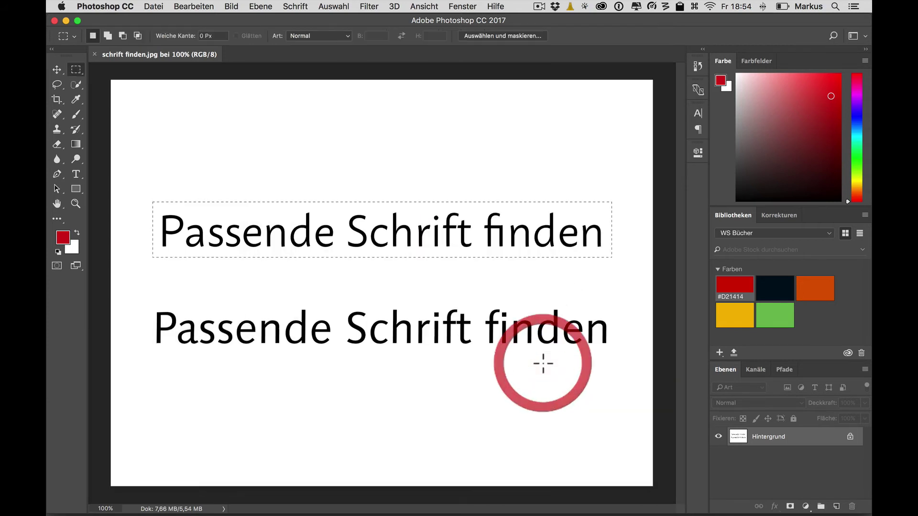
{"action": "left_click", "coordinate": [149, 301]}
{"action": "left_click_drag", "start_coordinate": [149, 300], "coordinate": [615, 356]}
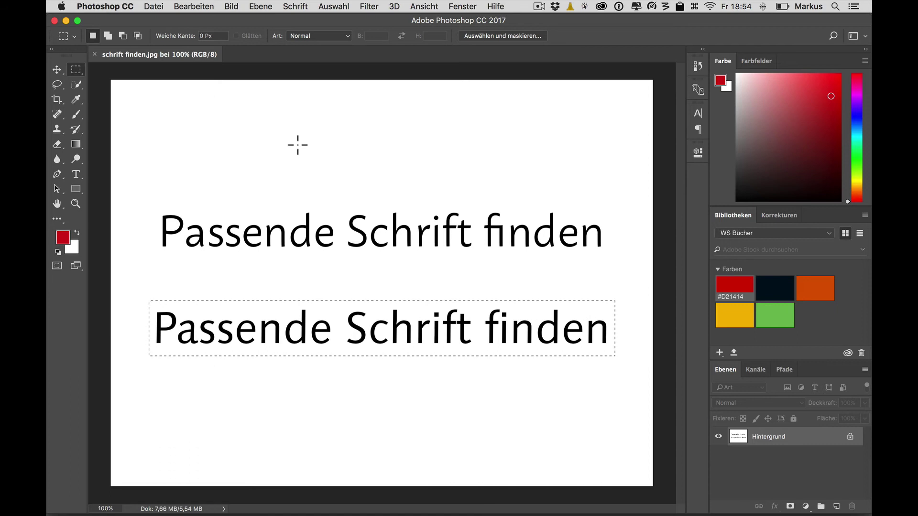
Step: Run Match Font on the selected text and apply Karmina Sans Regular
{"action": "left_click", "coordinate": [833, 35]}
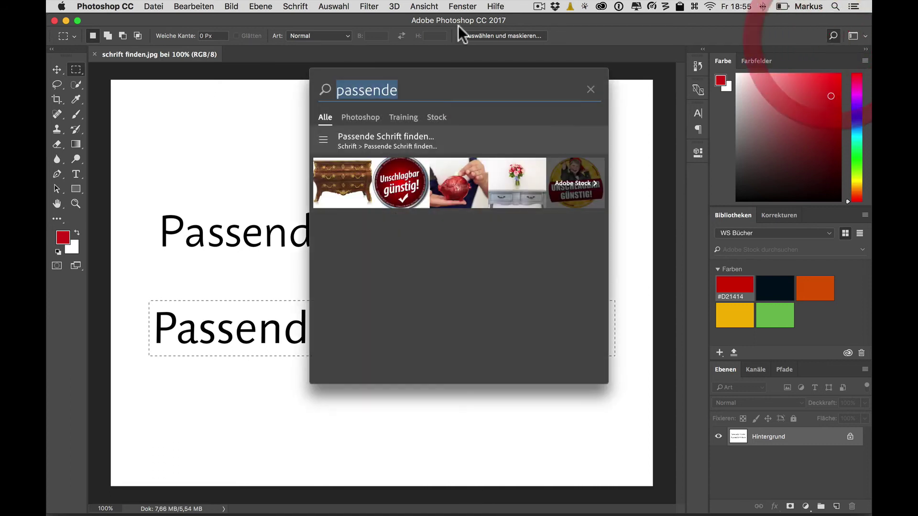
{"action": "left_click", "coordinate": [374, 138]}
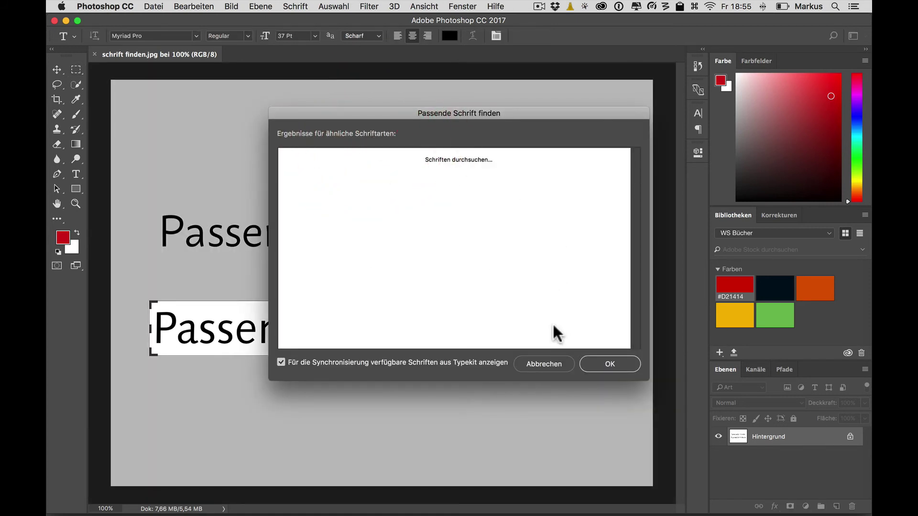
{"action": "left_click_drag", "start_coordinate": [497, 112], "coordinate": [537, 80]}
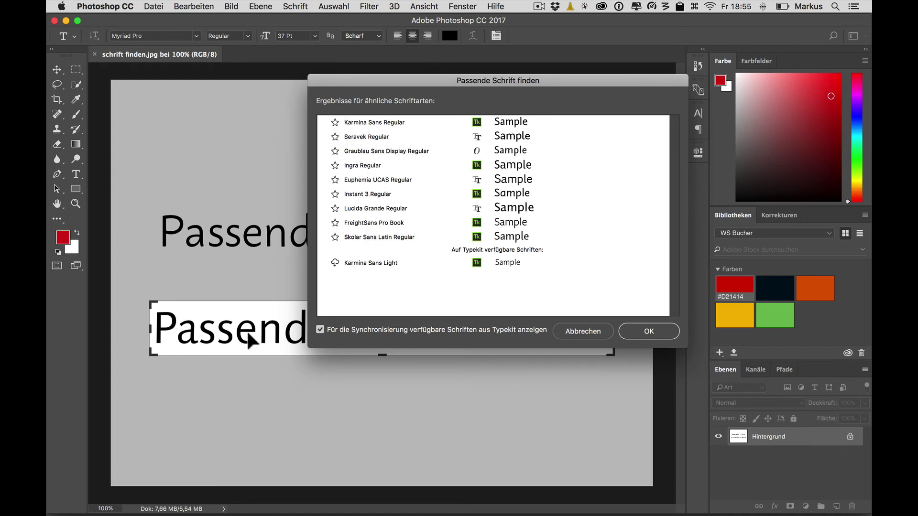
{"action": "left_click", "coordinate": [388, 121]}
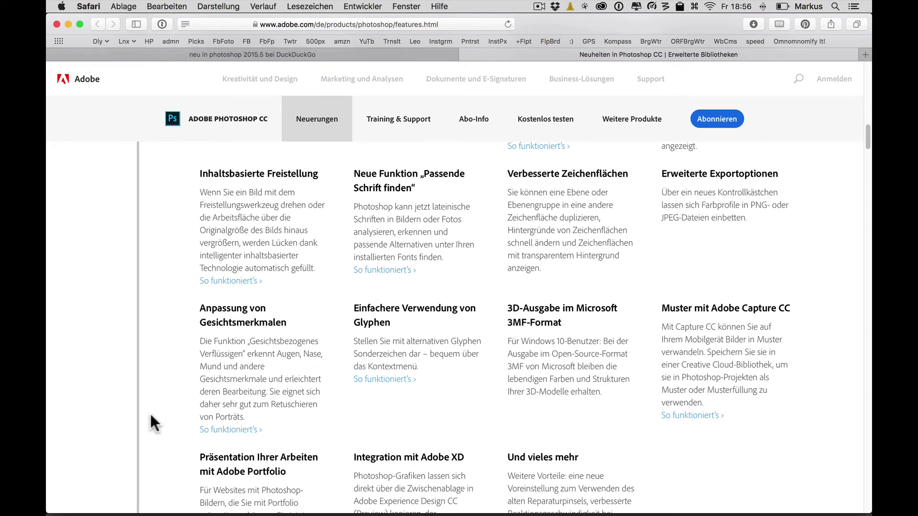
Step: Scroll Adobe's features page to the face-aware Liquify entry, then return to Photoshop
{"action": "scroll", "coordinate": [150, 414], "scroll_direction": "down", "scroll_amount": 2}
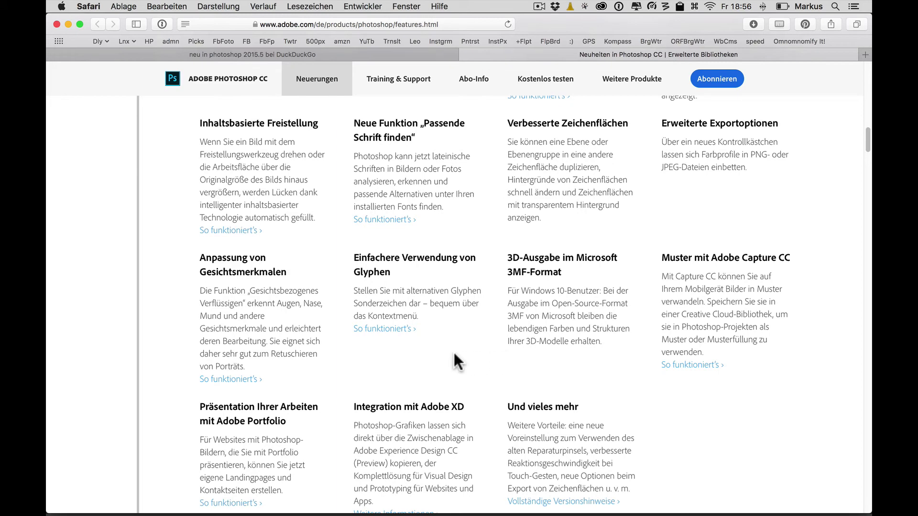
{"action": "key", "text": "super+Tab"}
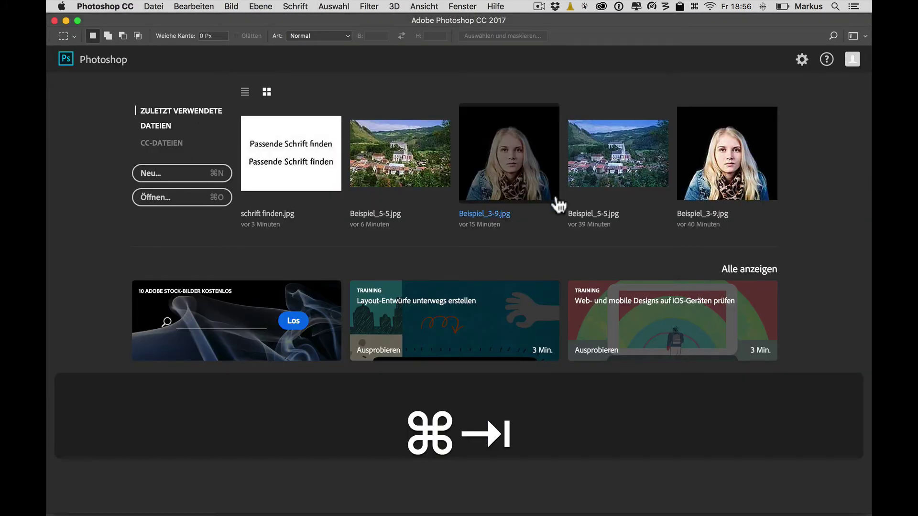
Step: Open Beispiel_3-9.jpg from the start screen and launch Filter > Verflüssigen (Liquify)
{"action": "left_click", "coordinate": [504, 183]}
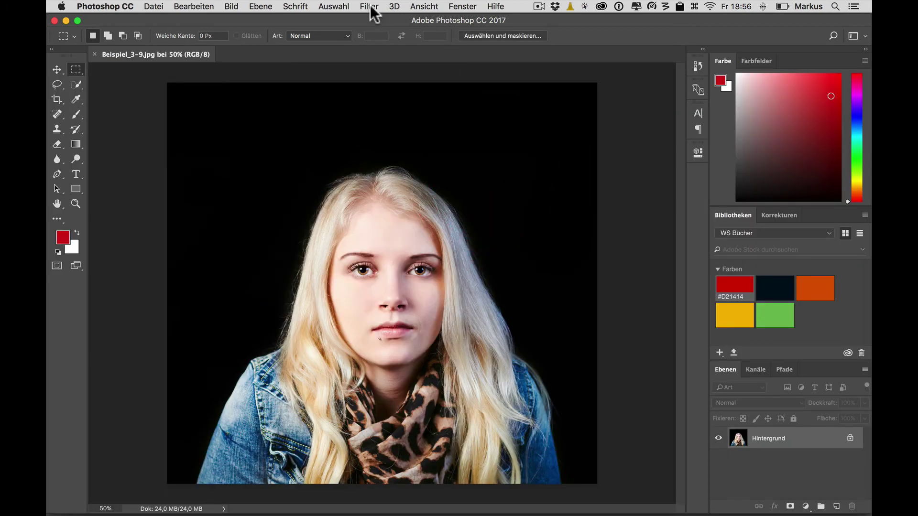
{"action": "left_click", "coordinate": [369, 5]}
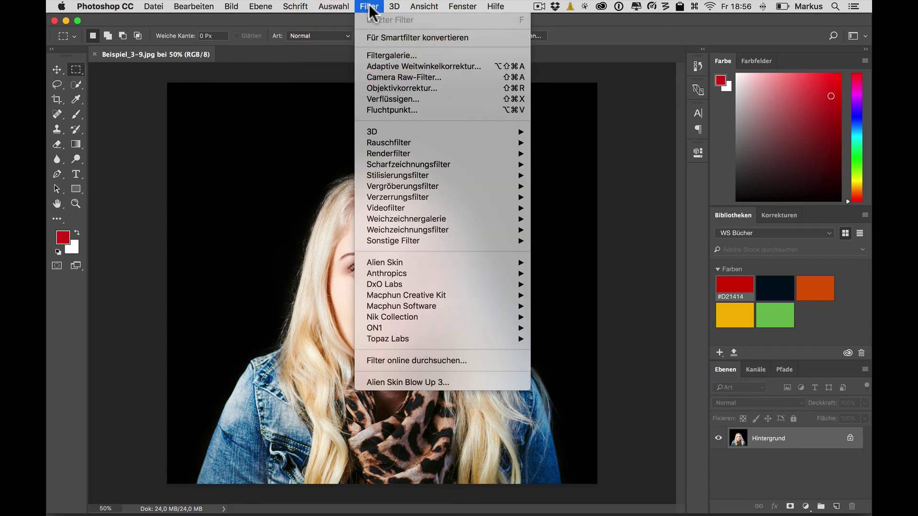
{"action": "left_click", "coordinate": [383, 97]}
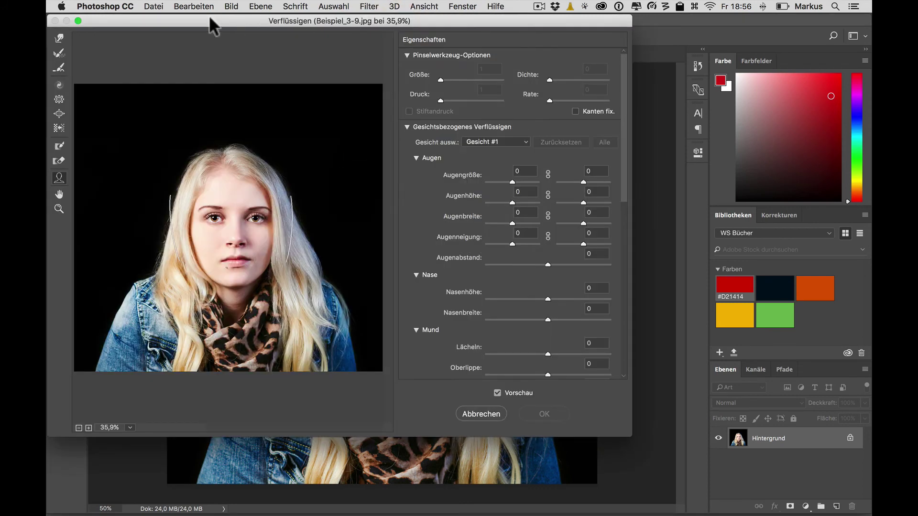
Step: Maximise Liquify, use the Face tool, and link both eyes' Augengröße at 54
{"action": "left_click", "coordinate": [78, 20]}
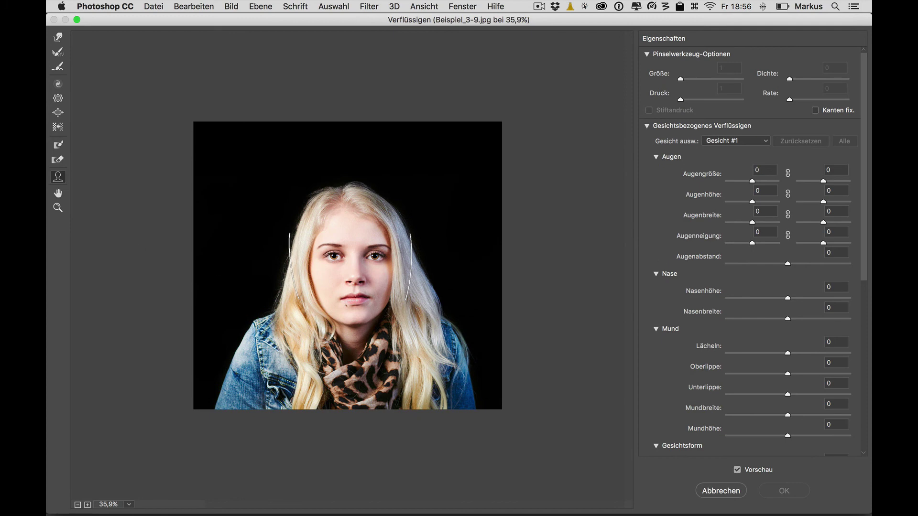
{"action": "left_click", "coordinate": [59, 38]}
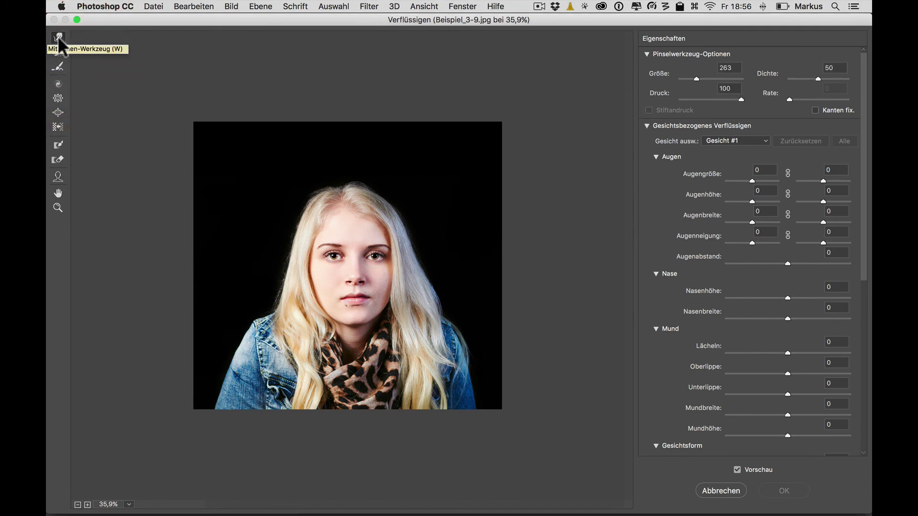
{"action": "left_click", "coordinate": [56, 180]}
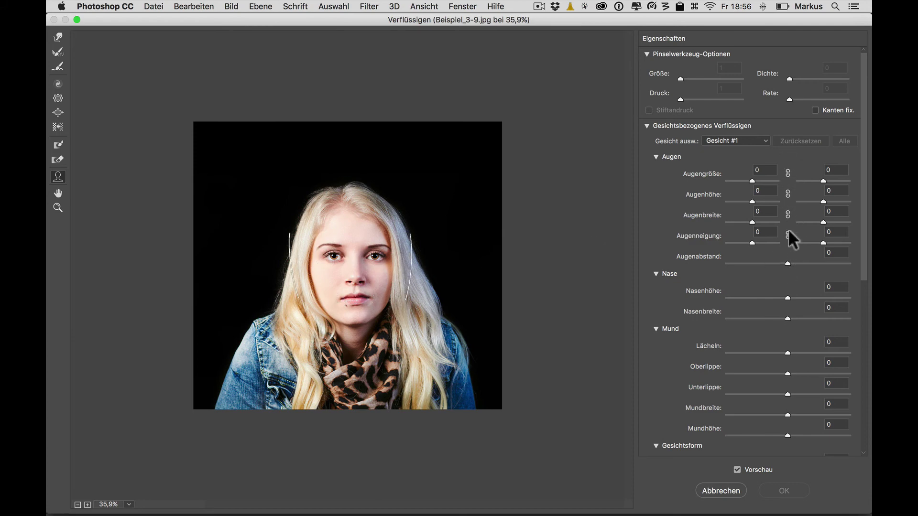
{"action": "left_click", "coordinate": [787, 172]}
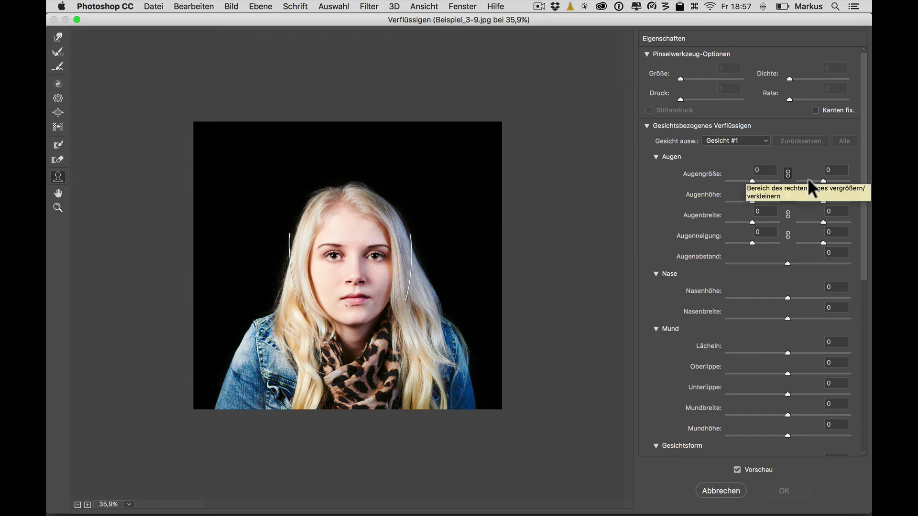
{"action": "mouse_move", "coordinate": [751, 180]}
{"action": "left_mouse_down"}
{"action": "mouse_move", "coordinate": [766, 182]}
{"action": "mouse_move", "coordinate": [736, 182]}
{"action": "mouse_move", "coordinate": [766, 181]}
{"action": "left_mouse_up"}
{"action": "left_click", "coordinate": [760, 182]}
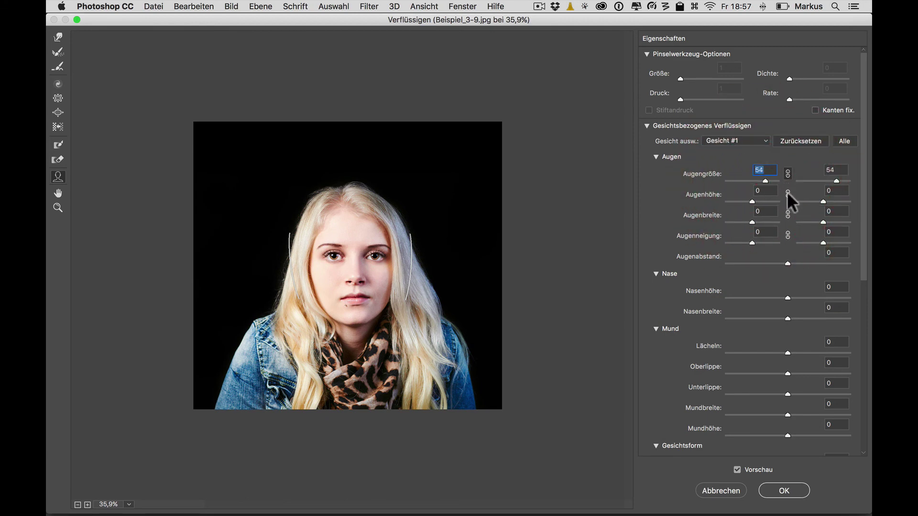
Step: Increase the linked eye size to the maximum of 100
{"action": "left_click_drag", "start_coordinate": [764, 182], "coordinate": [799, 180]}
{"action": "scroll", "coordinate": [711, 311], "scroll_direction": "down", "scroll_amount": 10}
{"action": "scroll", "coordinate": [785, 209], "scroll_direction": "down", "scroll_amount": 5}
{"action": "scroll", "coordinate": [785, 209], "scroll_direction": "up", "scroll_amount": 10}
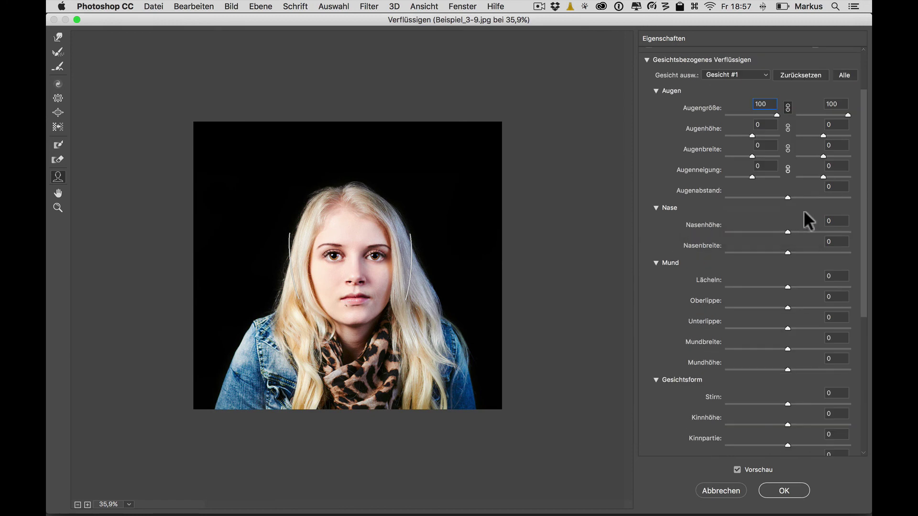
{"action": "mouse_move", "coordinate": [859, 225]}
{"action": "left_mouse_down"}
{"action": "mouse_move", "coordinate": [861, 210]}
{"action": "mouse_move", "coordinate": [863, 267]}
{"action": "left_mouse_up"}
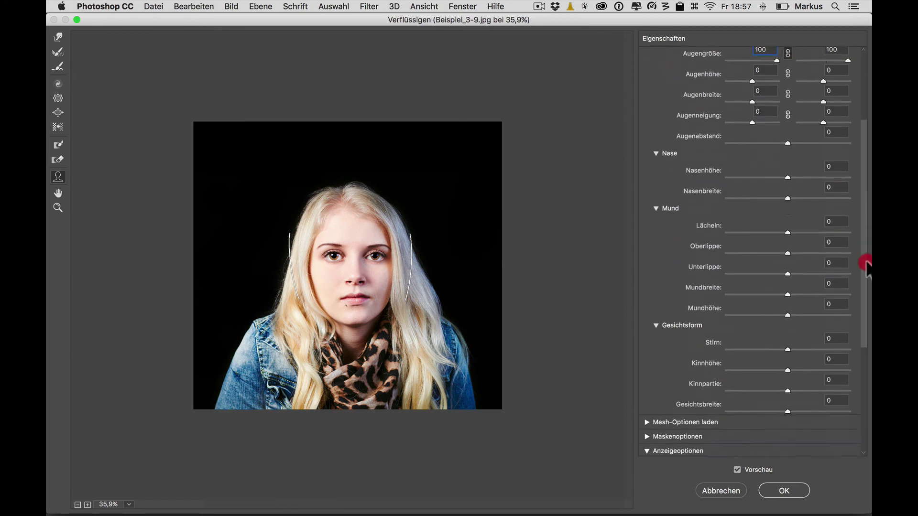
Step: Raise Nasenhöhe to 9 and set Lächeln to a full smile of 100
{"action": "left_click_drag", "start_coordinate": [787, 154], "coordinate": [793, 153]}
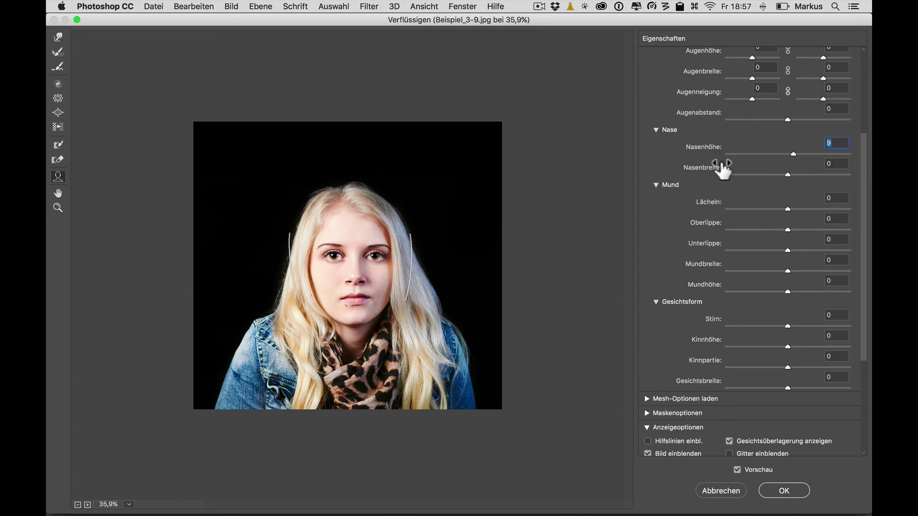
{"action": "left_click_drag", "start_coordinate": [787, 208], "coordinate": [824, 208]}
{"action": "left_click_drag", "start_coordinate": [866, 245], "coordinate": [865, 262]}
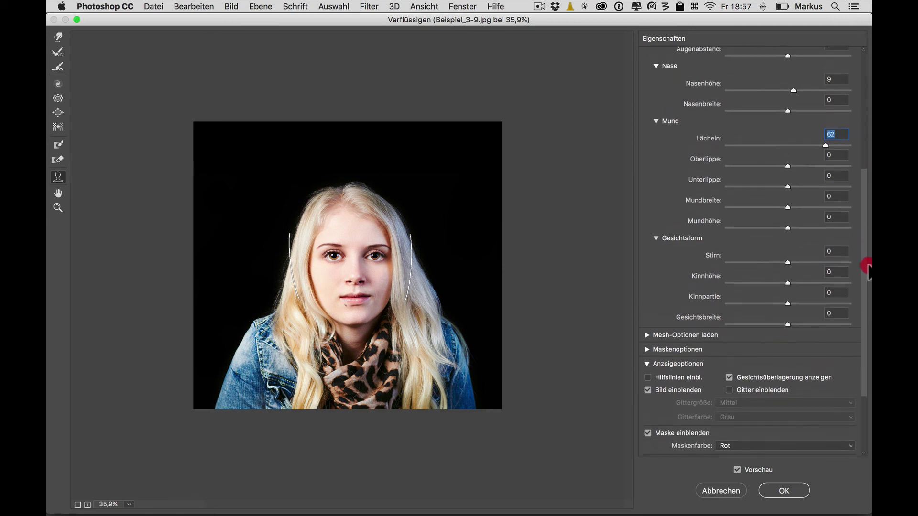
{"action": "left_click_drag", "start_coordinate": [826, 164], "coordinate": [807, 167]}
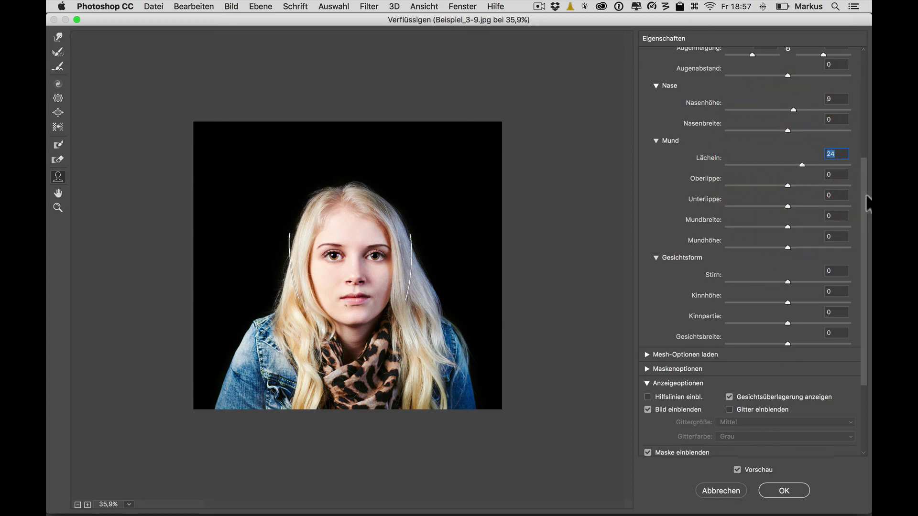
{"action": "left_click_drag", "start_coordinate": [865, 199], "coordinate": [863, 191]}
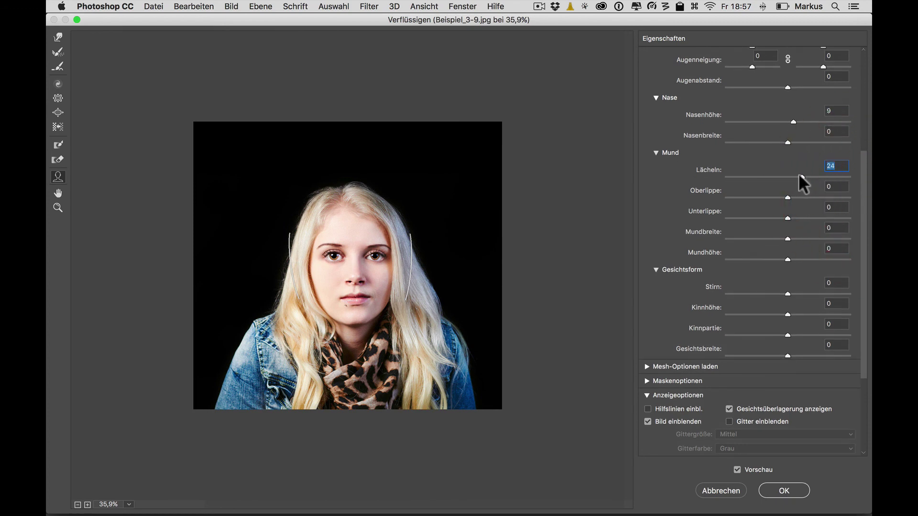
{"action": "left_click_drag", "start_coordinate": [799, 175], "coordinate": [858, 181]}
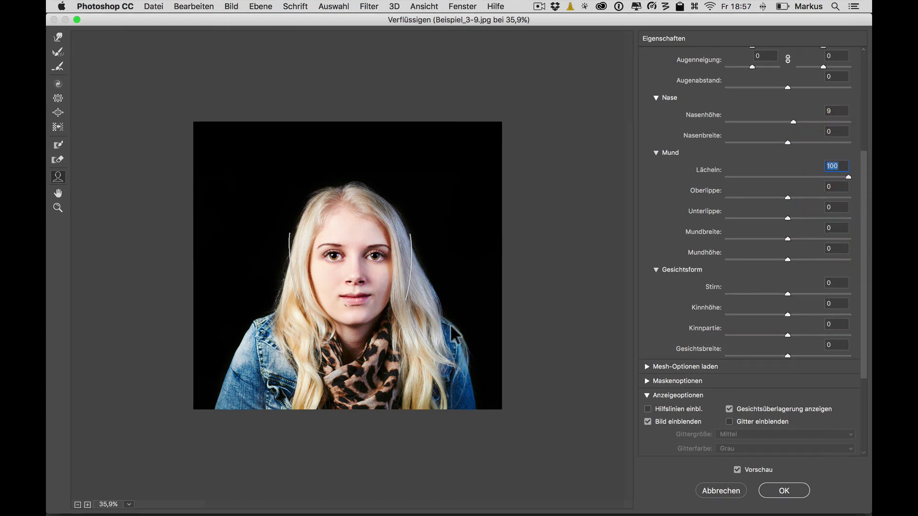
Step: Apply the Liquify edits, undo them with Cmd+Z, and switch to Safari
{"action": "left_click", "coordinate": [781, 490]}
{"action": "left_click", "coordinate": [794, 490]}
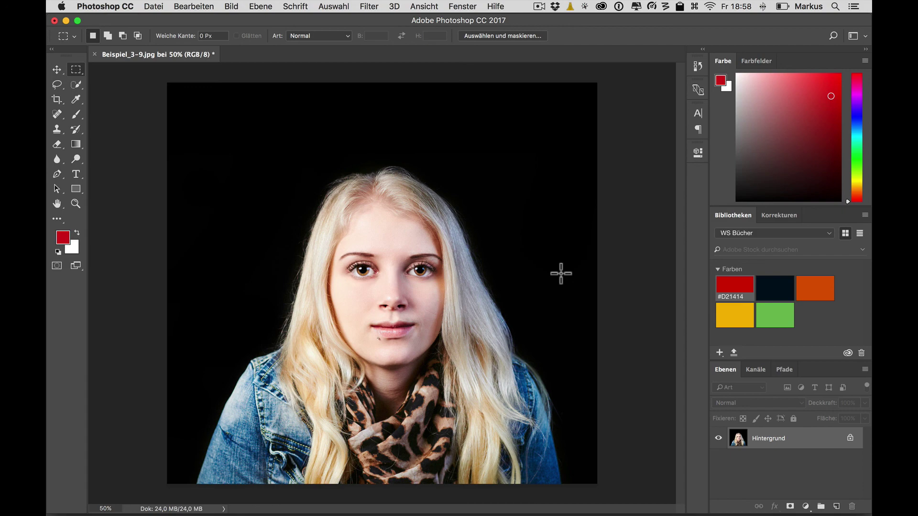
{"action": "key", "text": "super+z"}
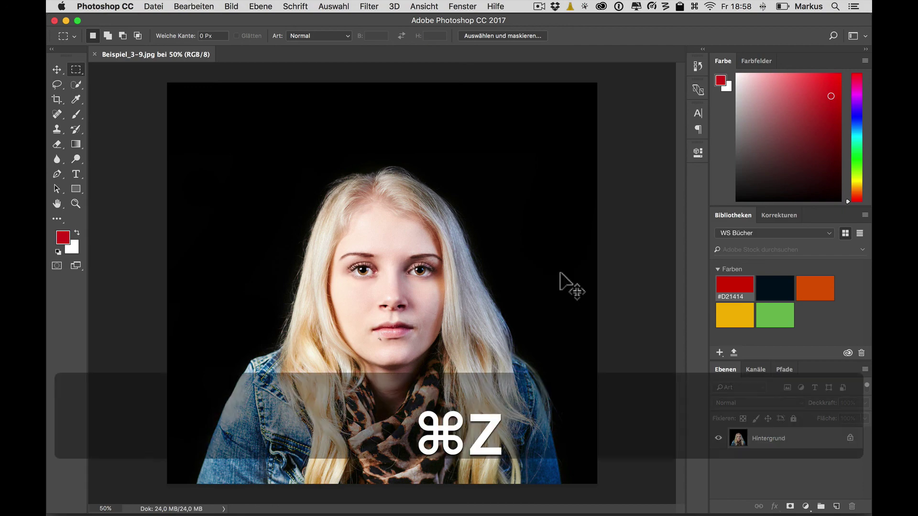
{"action": "key", "text": "super+Tab"}
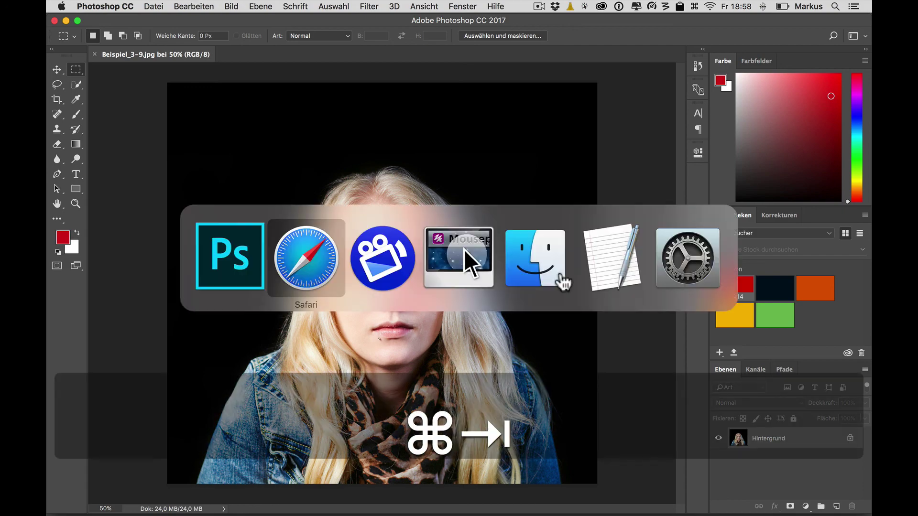
Step: Scroll Adobe's features page down to the Photoshop CC (2015.1) section
{"action": "scroll", "coordinate": [561, 273], "scroll_direction": "down", "scroll_amount": 2}
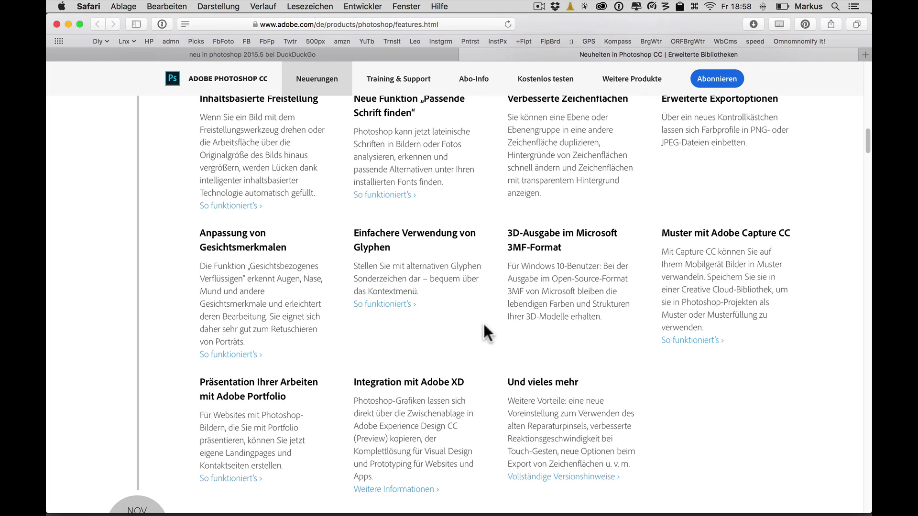
{"action": "scroll", "coordinate": [483, 322], "scroll_direction": "down", "scroll_amount": 4}
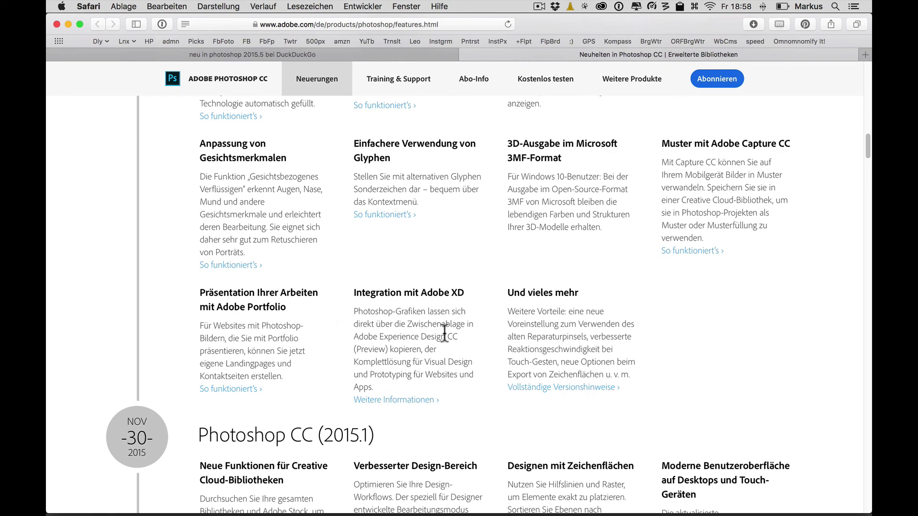
{"action": "scroll", "coordinate": [444, 332], "scroll_direction": "down", "scroll_amount": 1}
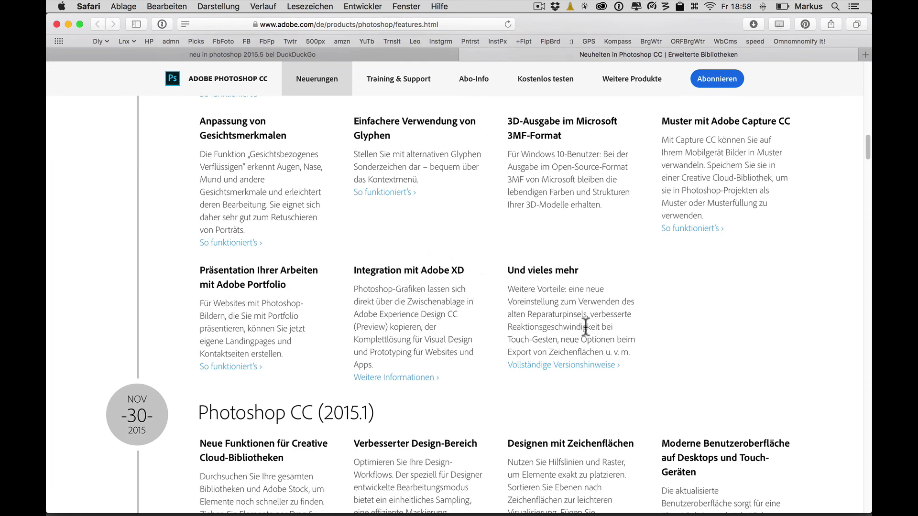
{"action": "scroll", "coordinate": [572, 303], "scroll_direction": "down", "scroll_amount": 1}
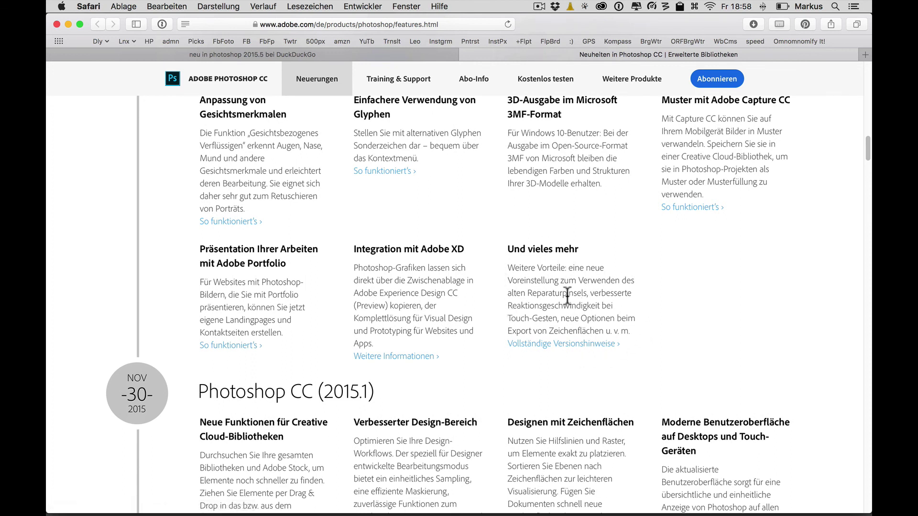
{"action": "scroll", "coordinate": [567, 296], "scroll_direction": "up", "scroll_amount": 2}
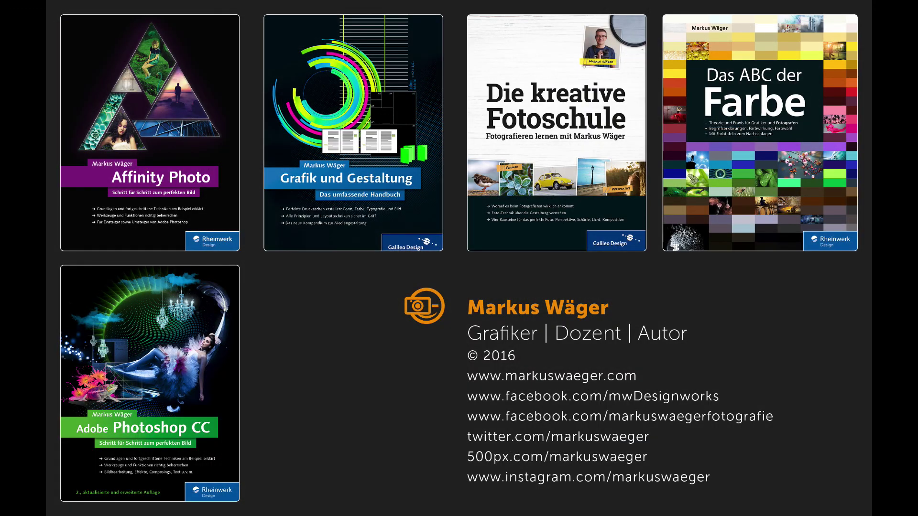